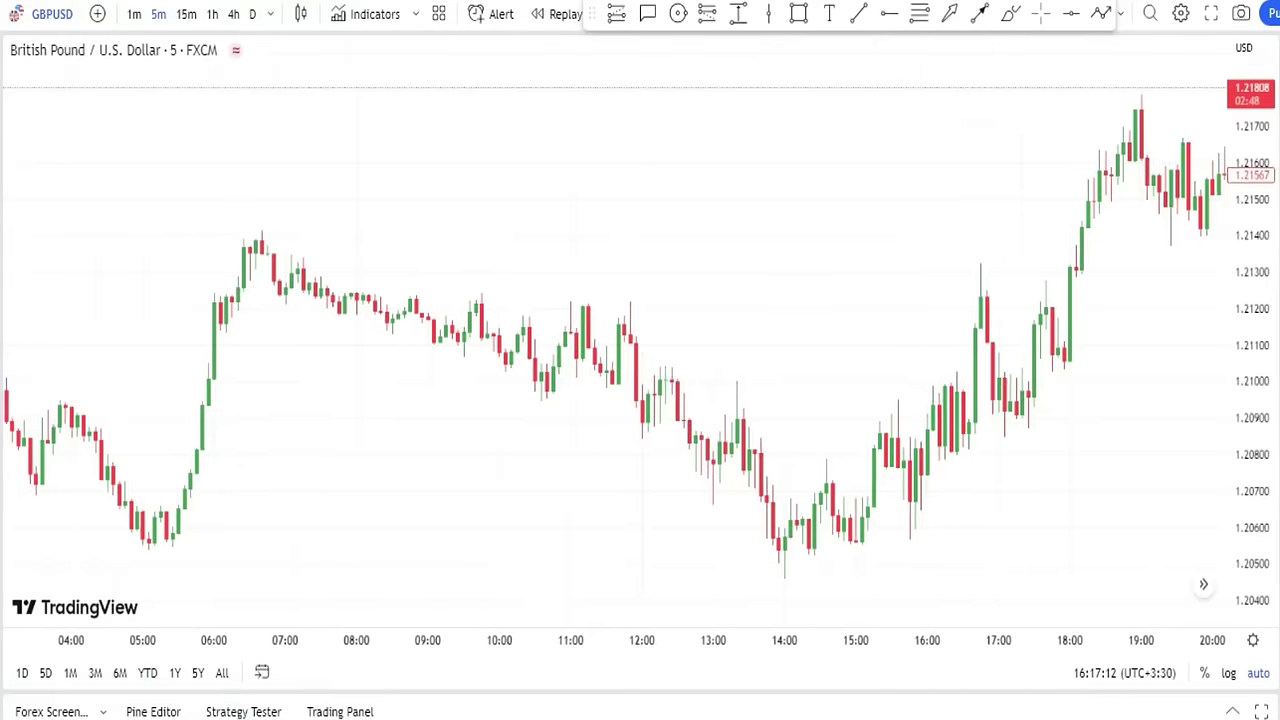
Scroll the GBPUSD chart and keep the current symbol and 5-minute interval unchanged
scroll(640, 380, right, 5)
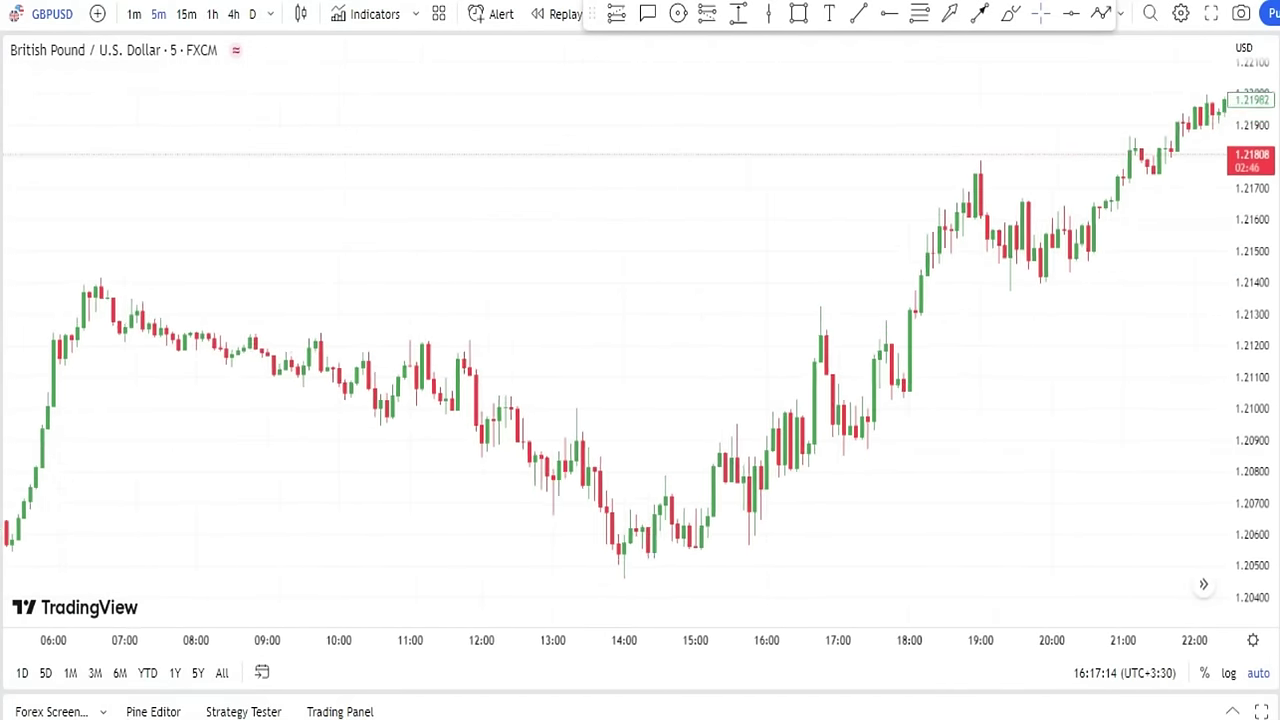
scroll(640, 380, right, 5)
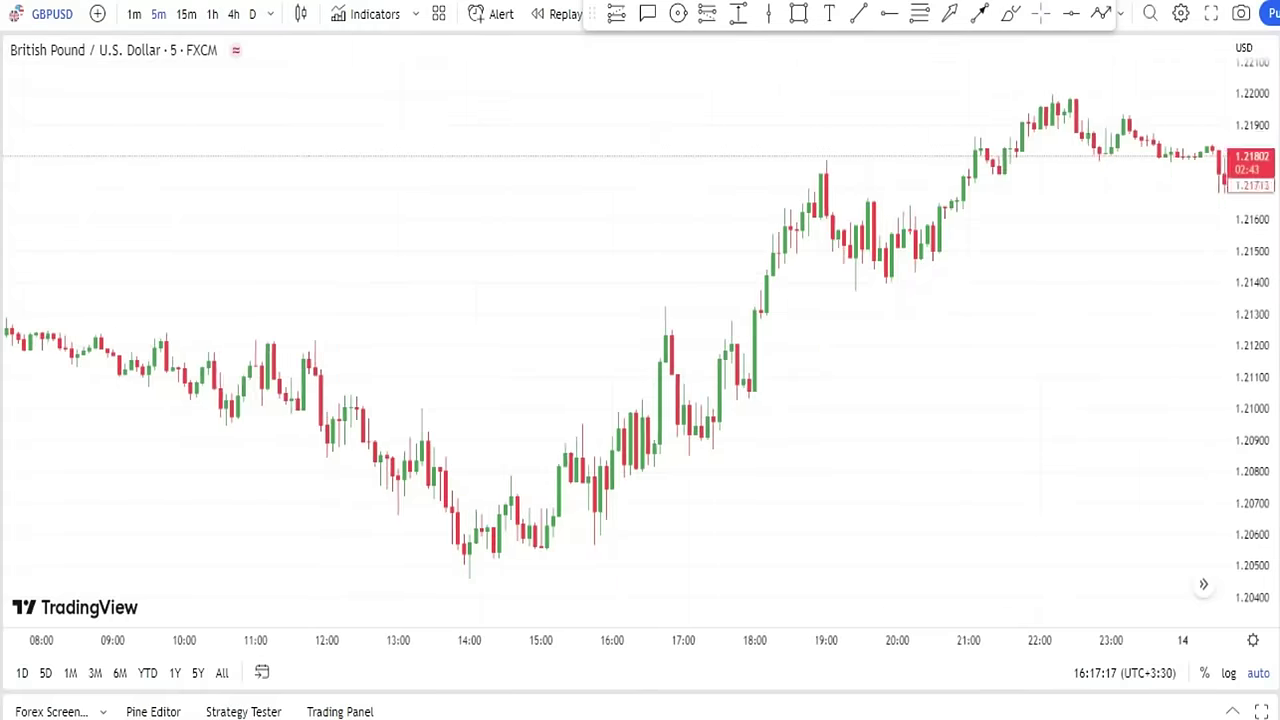
scroll(640, 380, right, 5)
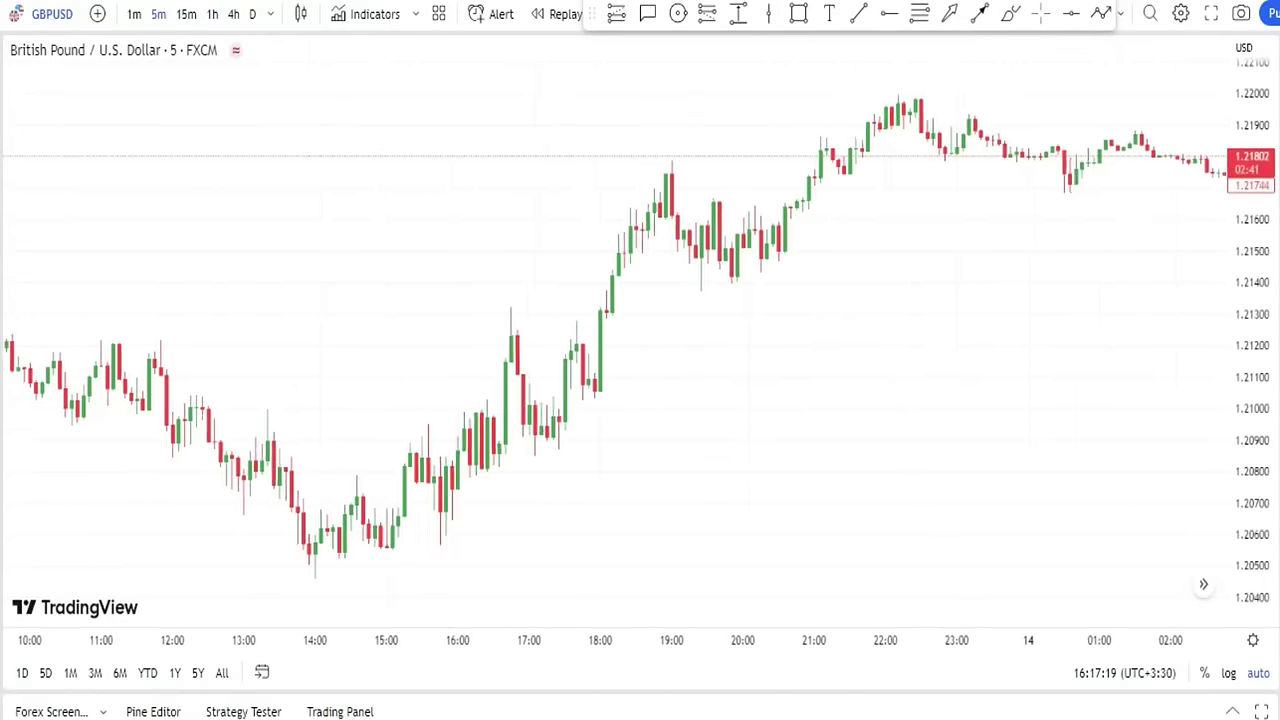
scroll(640, 380, right, 5)
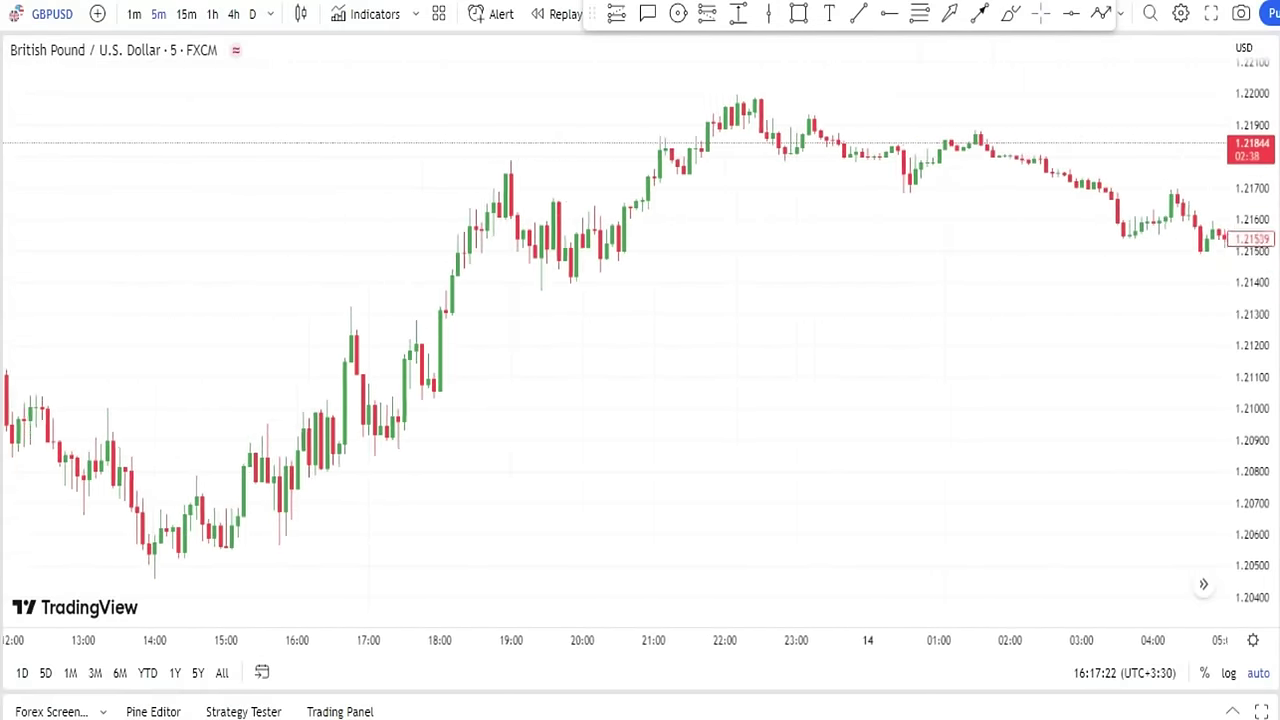
scroll(640, 380, right, 2)
scroll(412, 542, right, 4)
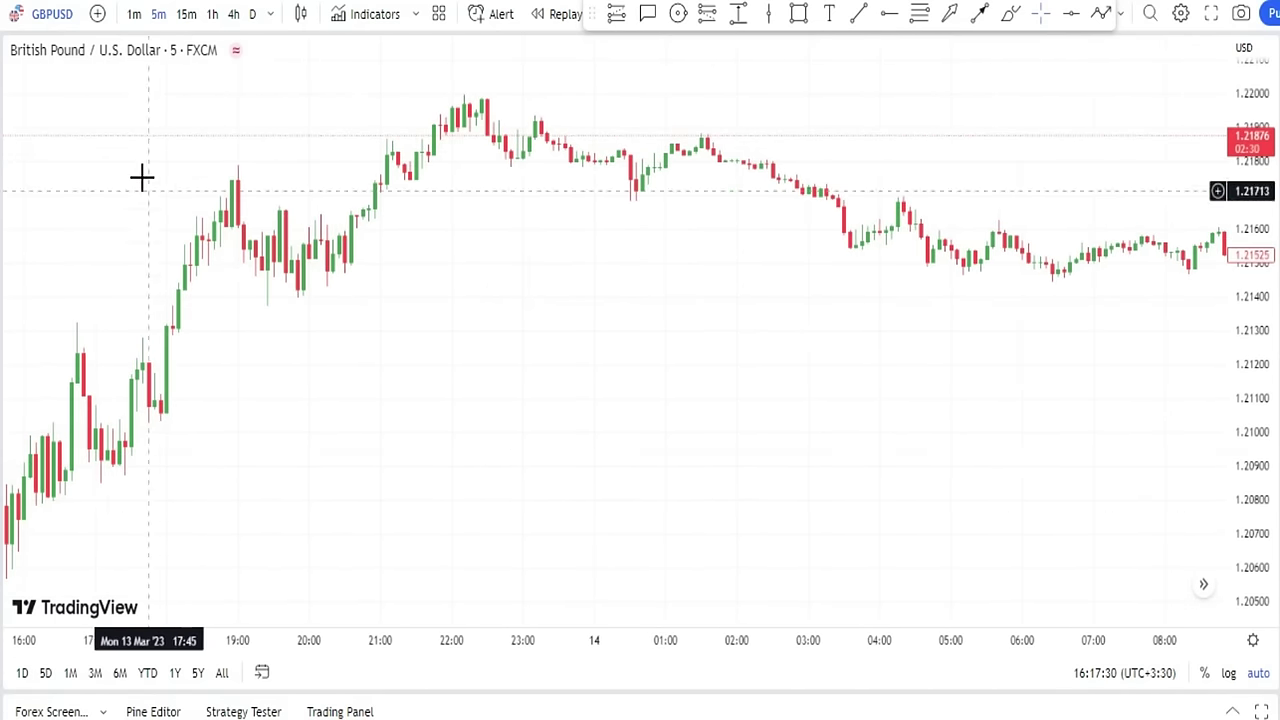
click(45, 15)
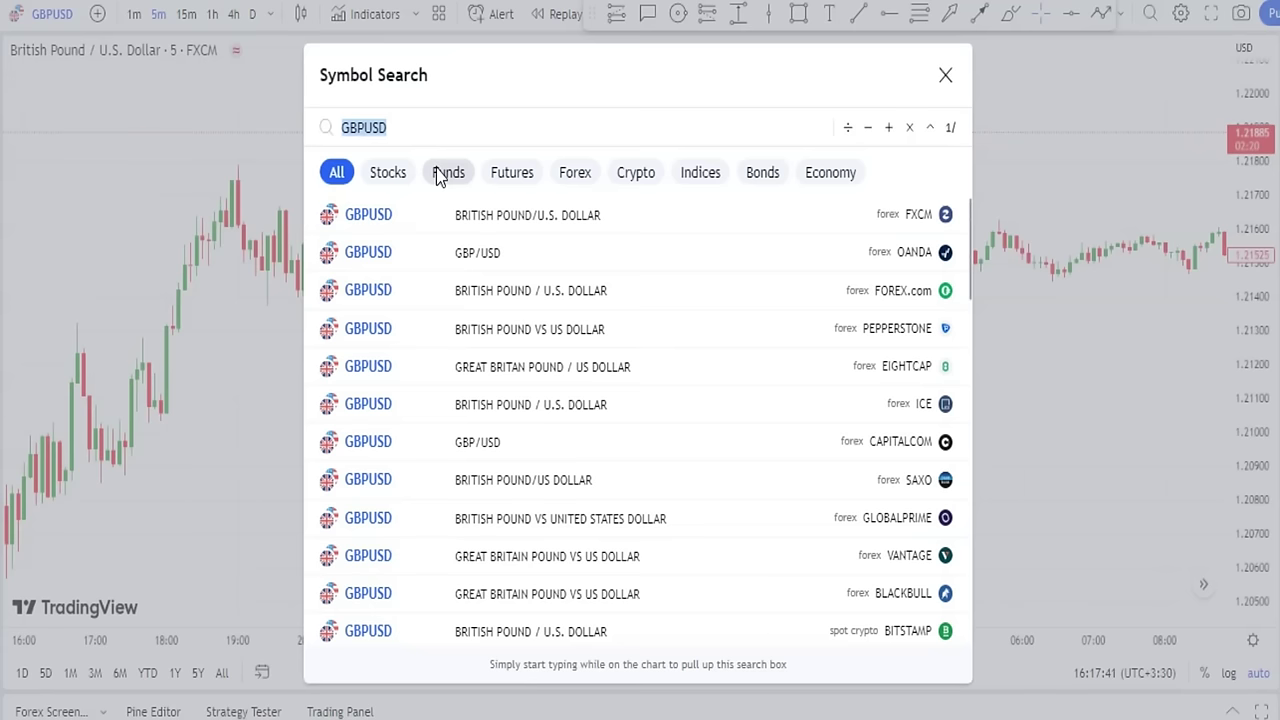
click(946, 76)
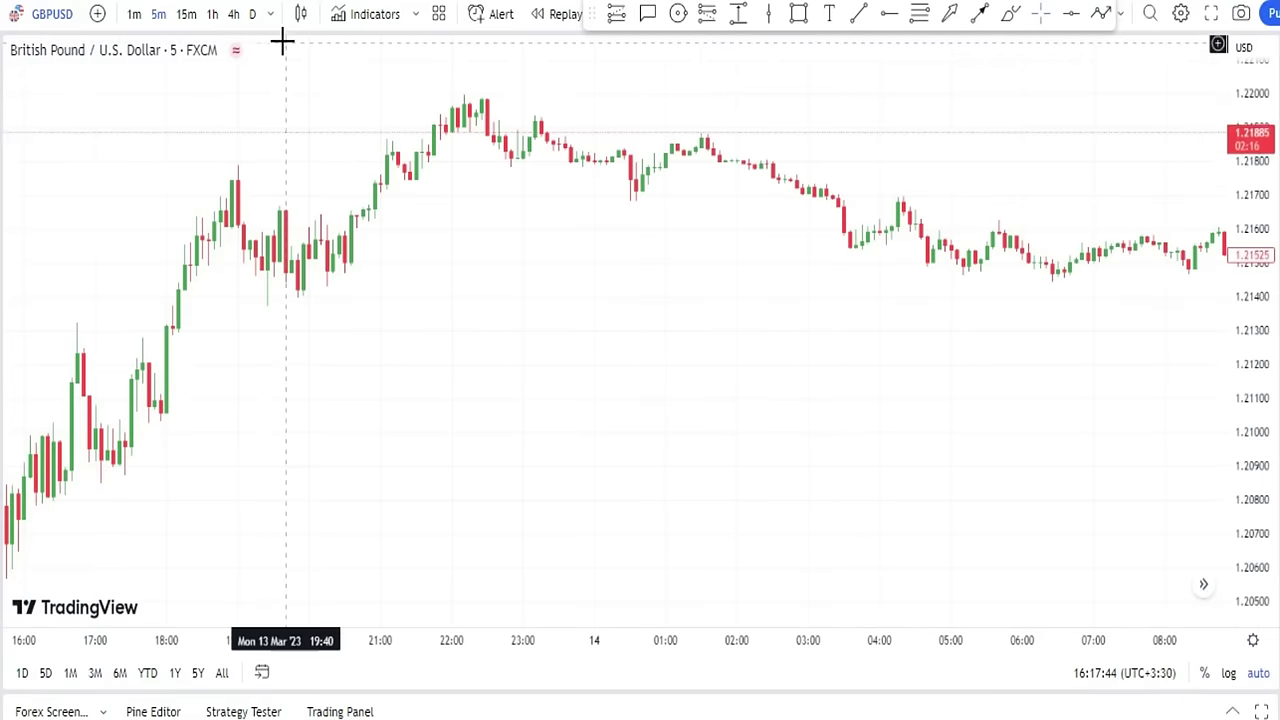
click(271, 14)
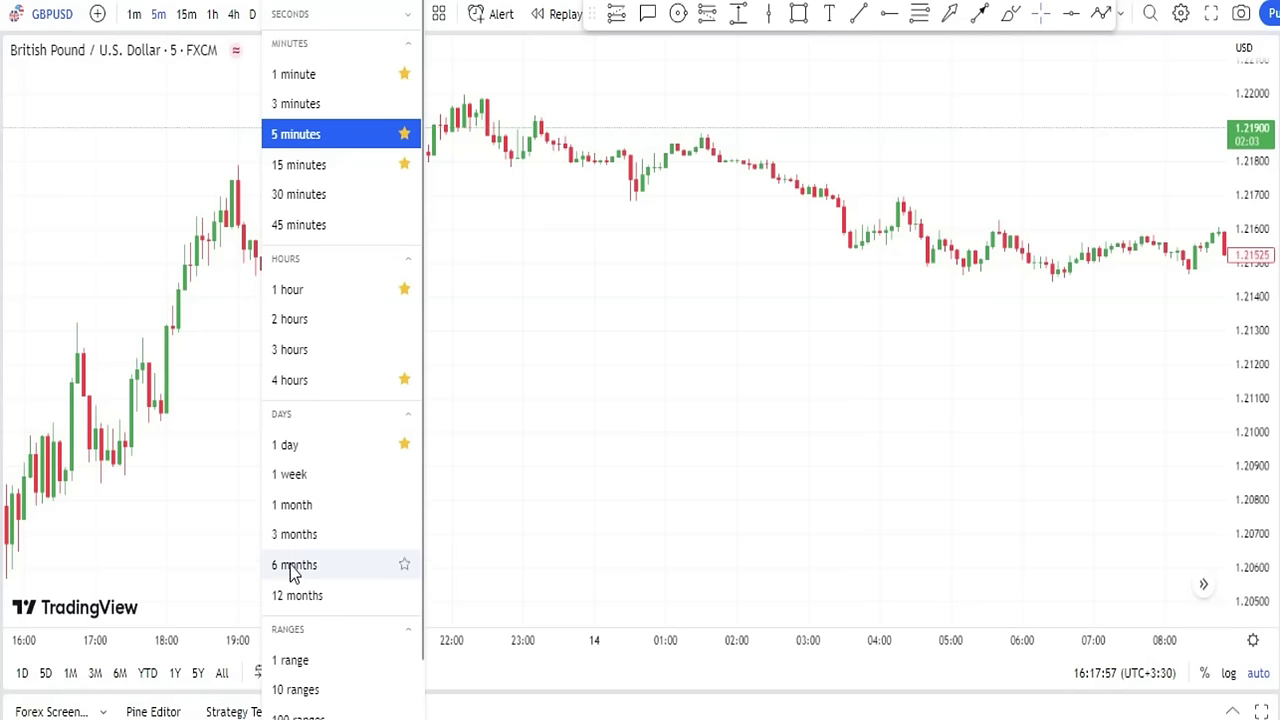
click(526, 400)
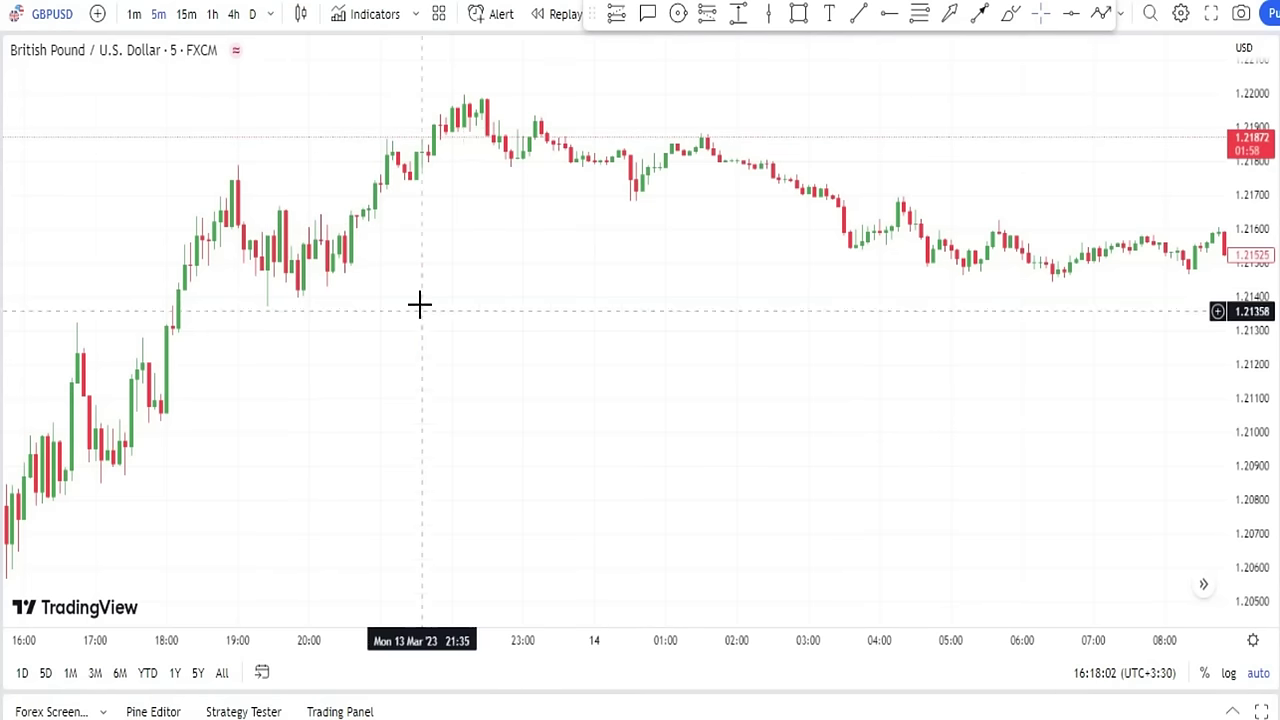
Search 'DOTS' in Indicators and add the Dots [Moto] script to the chart
click(365, 15)
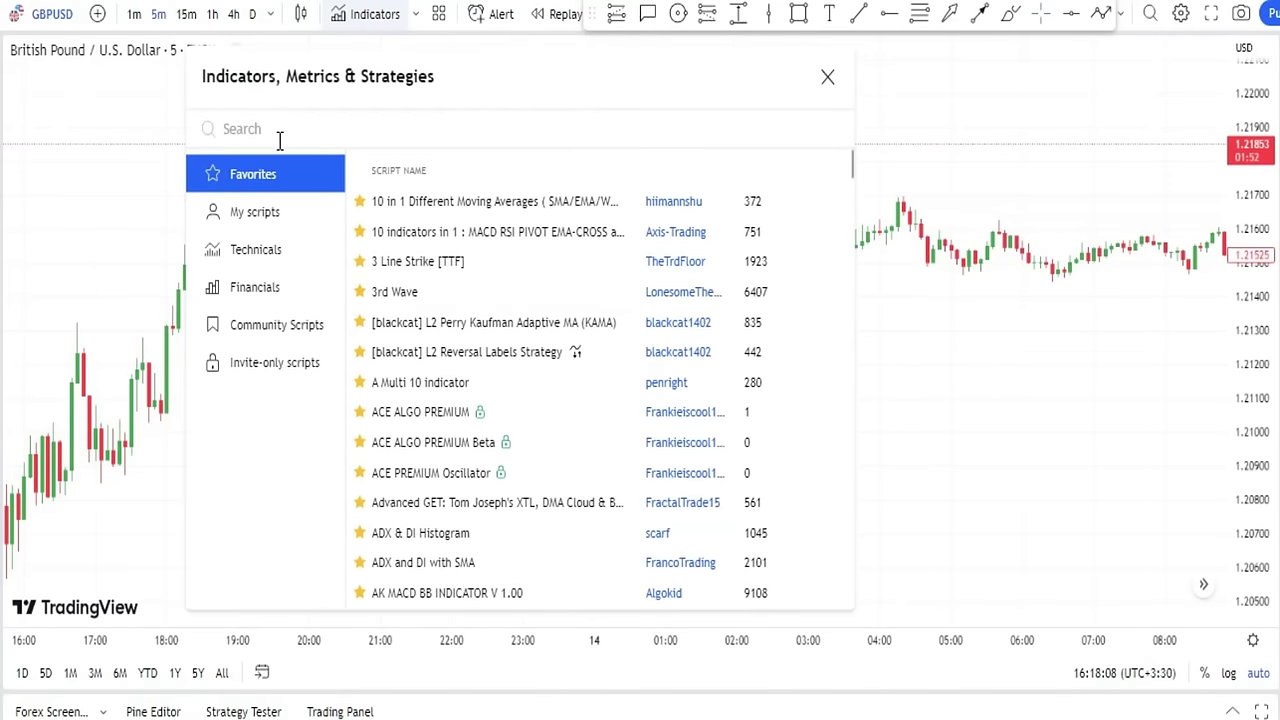
text(DOTS)
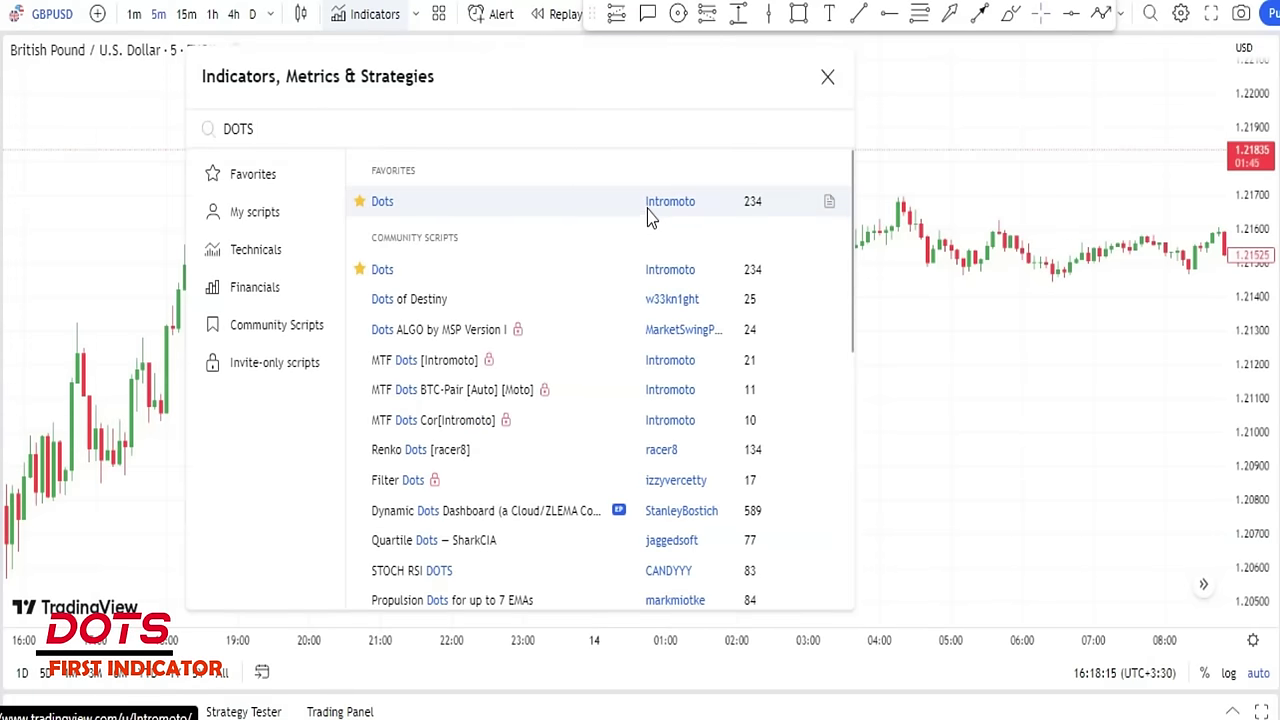
click(381, 207)
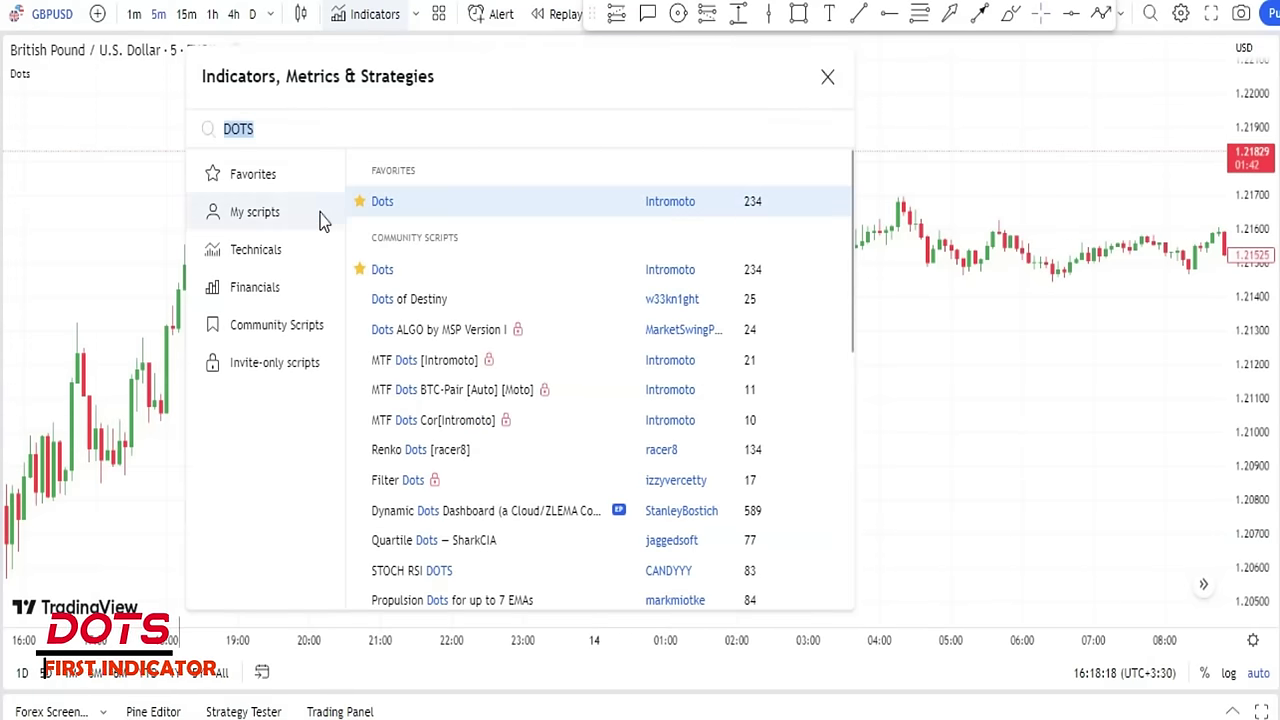
key(Escape)
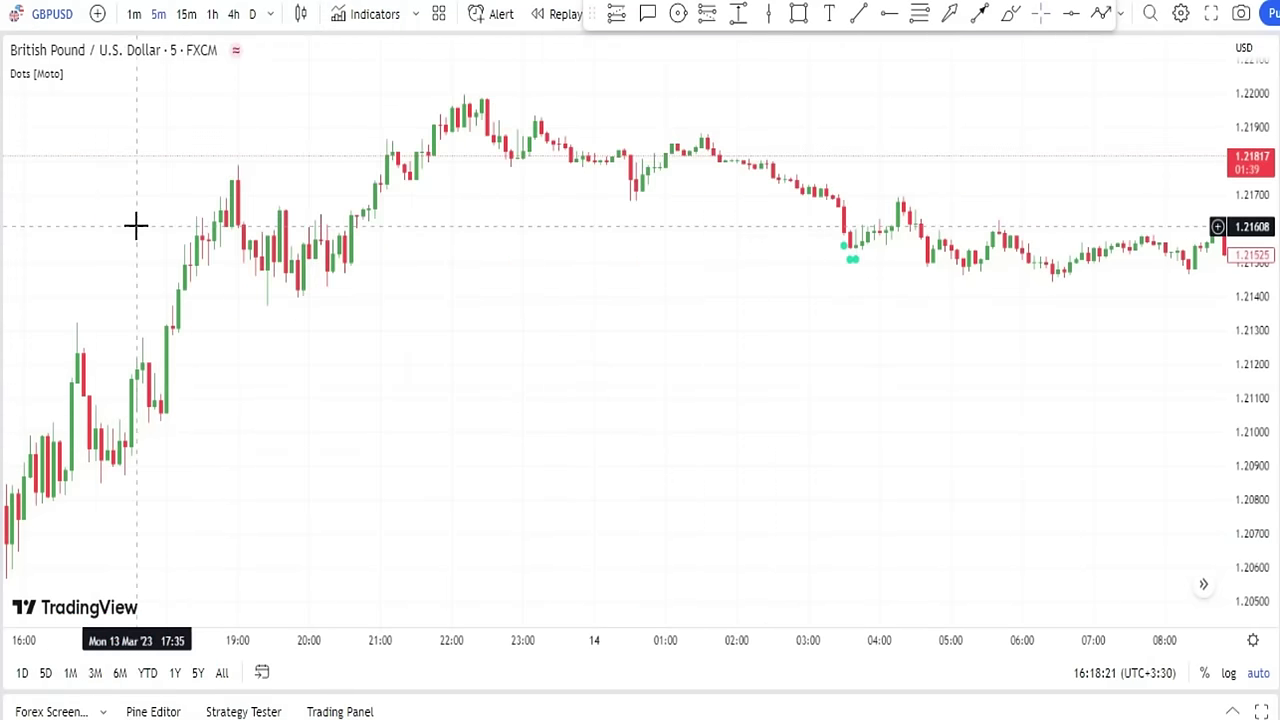
Pan and scroll the chart to inspect the Dots [Moto] signal dots around the 13 March peaks
scroll(380, 237, right, 5)
scroll(263, 220, up, 3)
drag(263, 220, 633, 163)
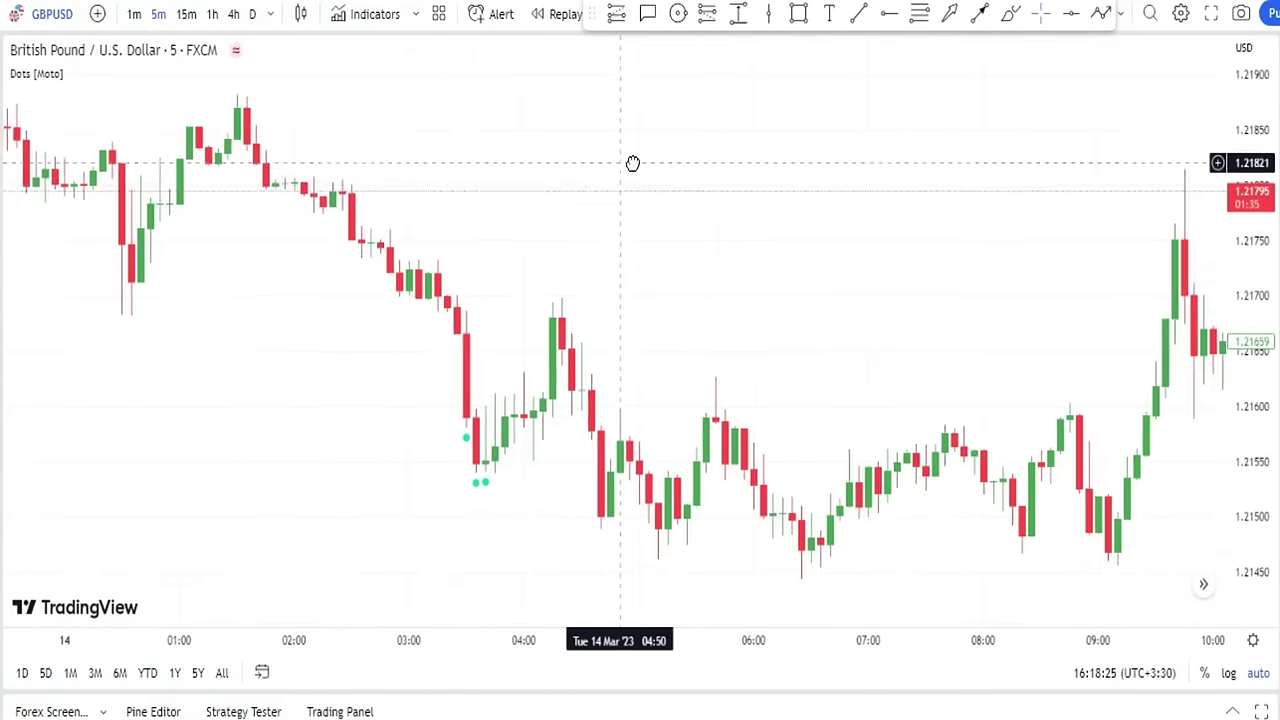
click(543, 472)
scroll(420, 281, right, 10)
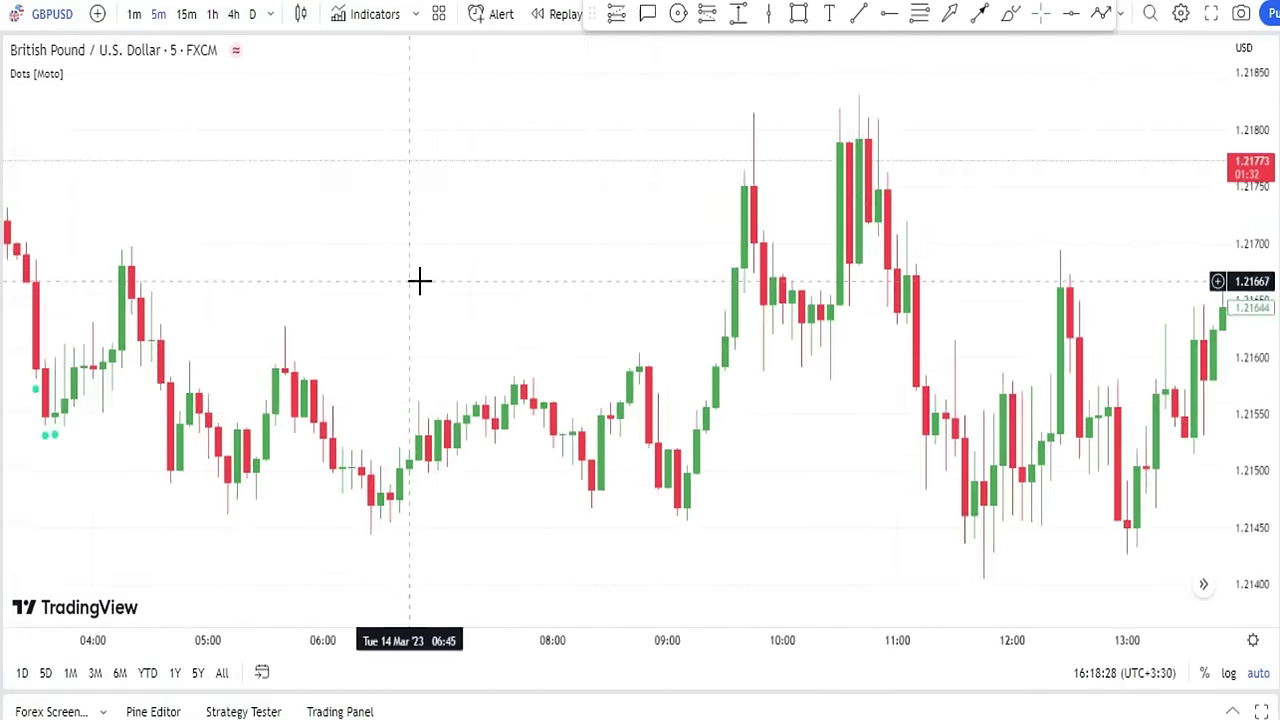
scroll(420, 281, left, 10)
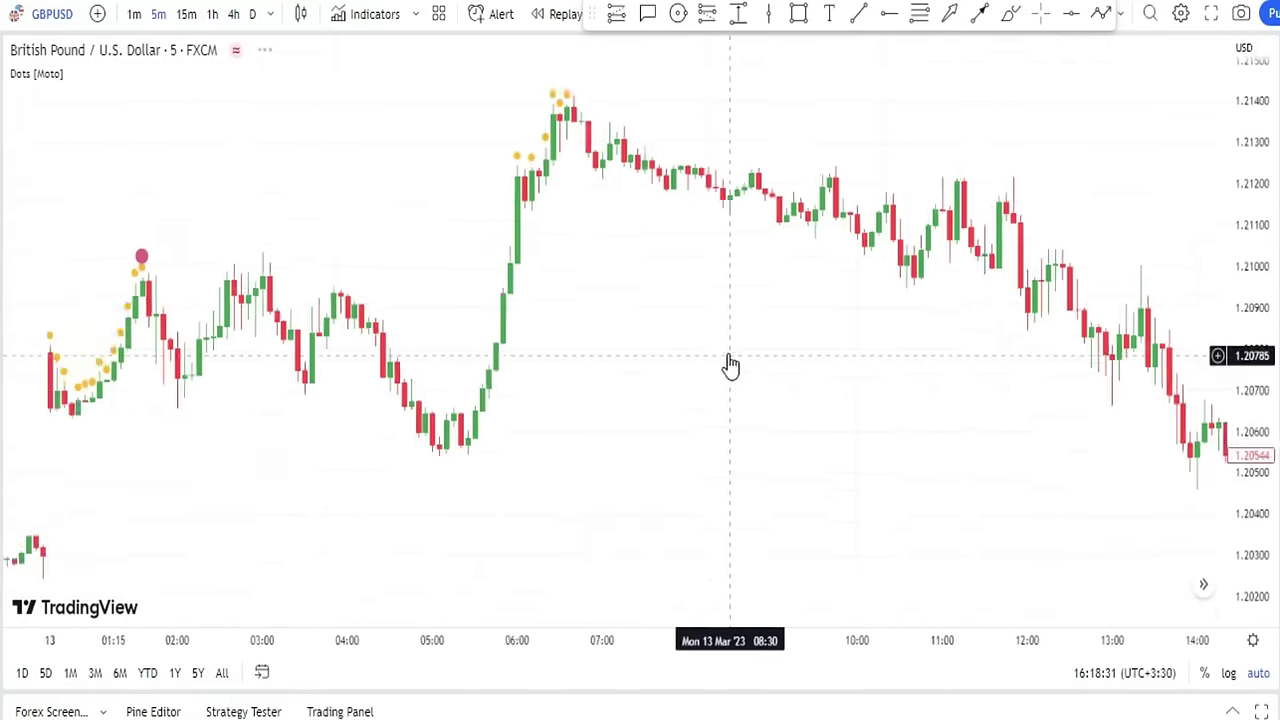
scroll(730, 365, right, 2)
click(466, 108)
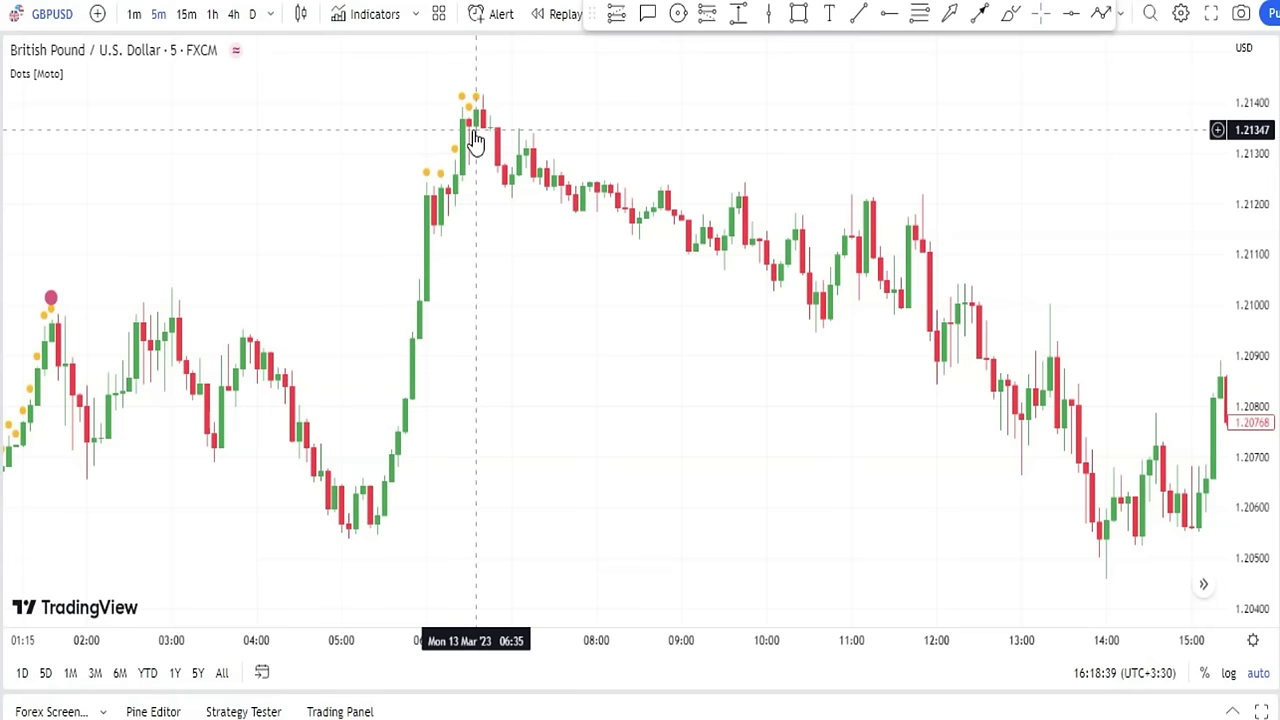
scroll(417, 183, left, 1)
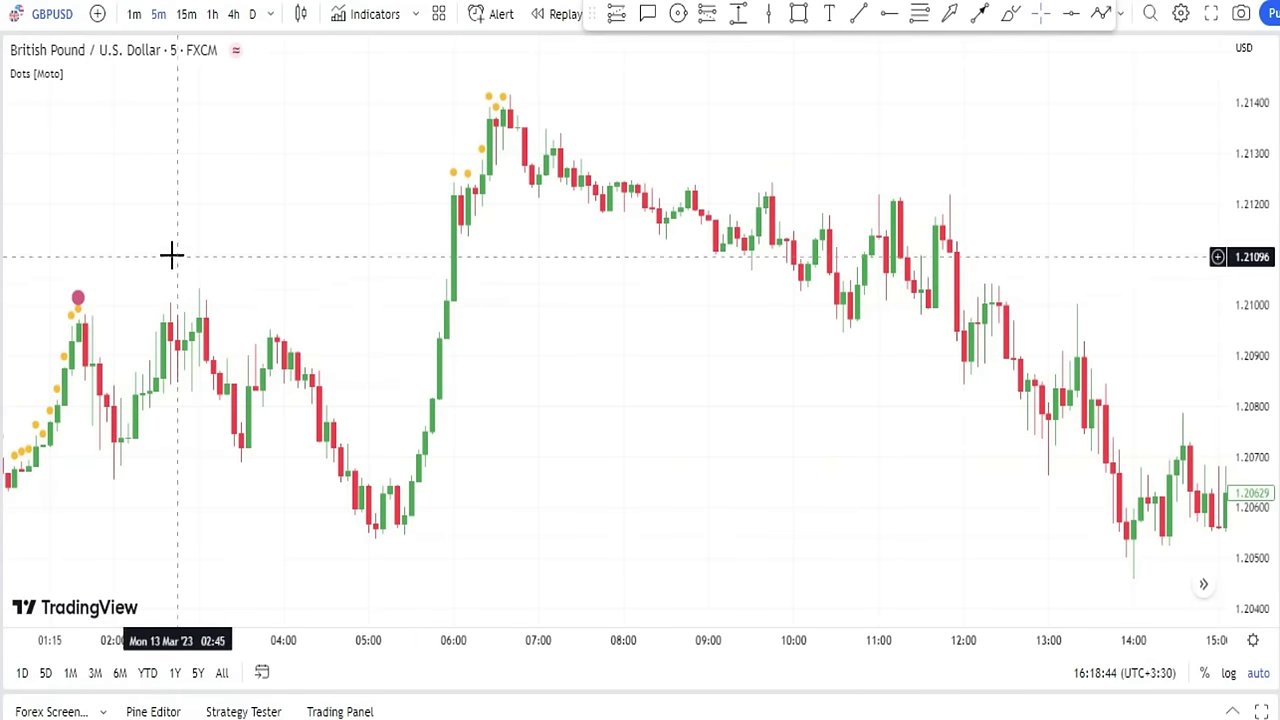
scroll(133, 155, left, 2)
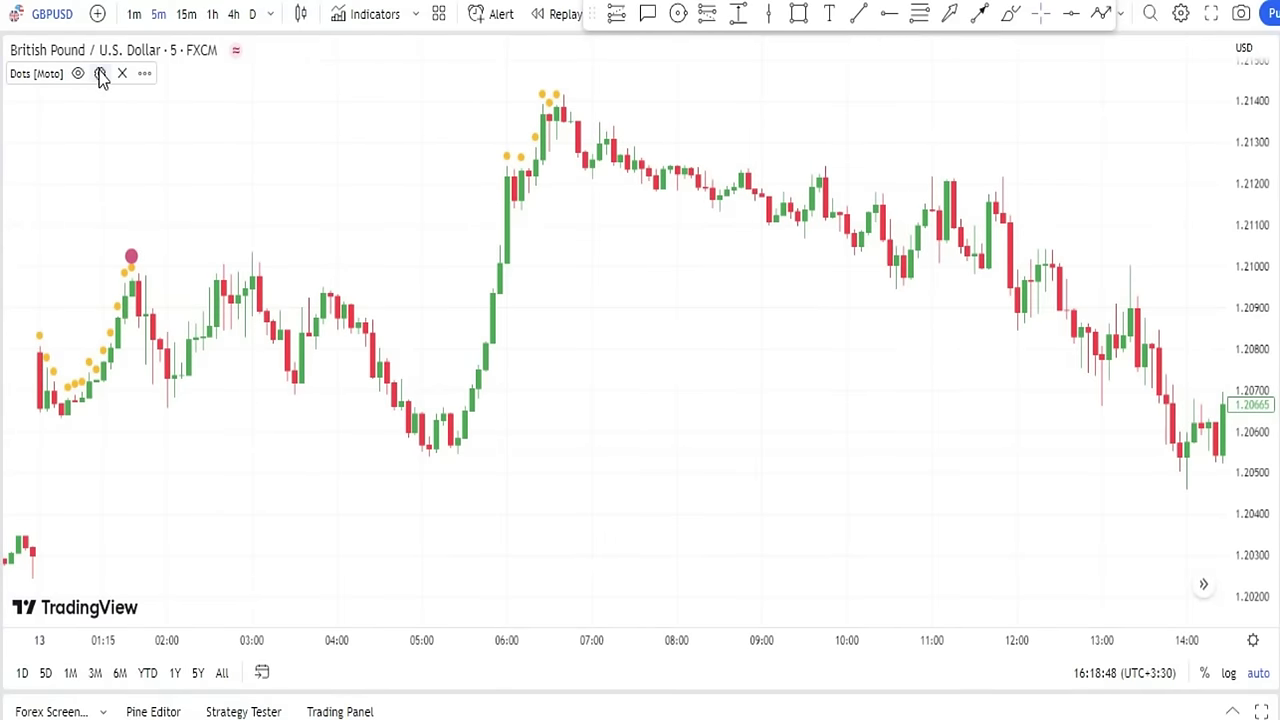
In Dots [Moto] Style settings, hide the 1st and 3rd OS and OB dots
click(100, 76)
drag(637, 53, 346, 20)
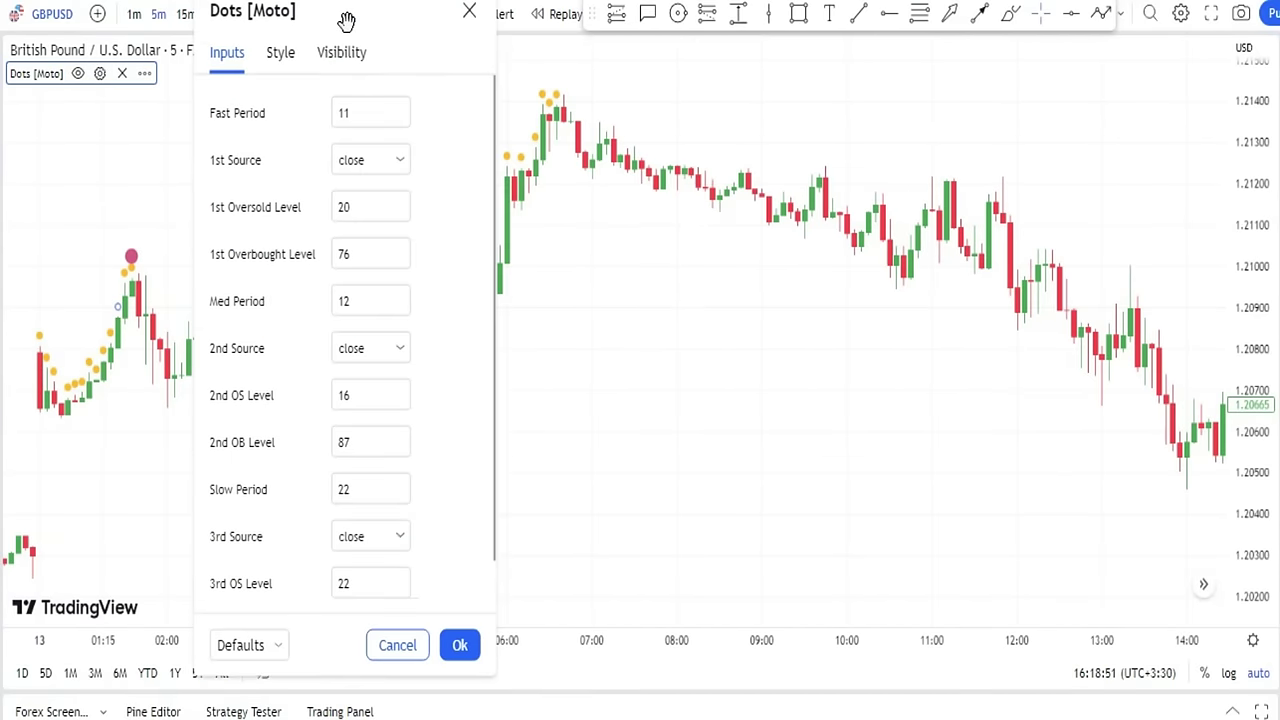
click(279, 58)
click(217, 148)
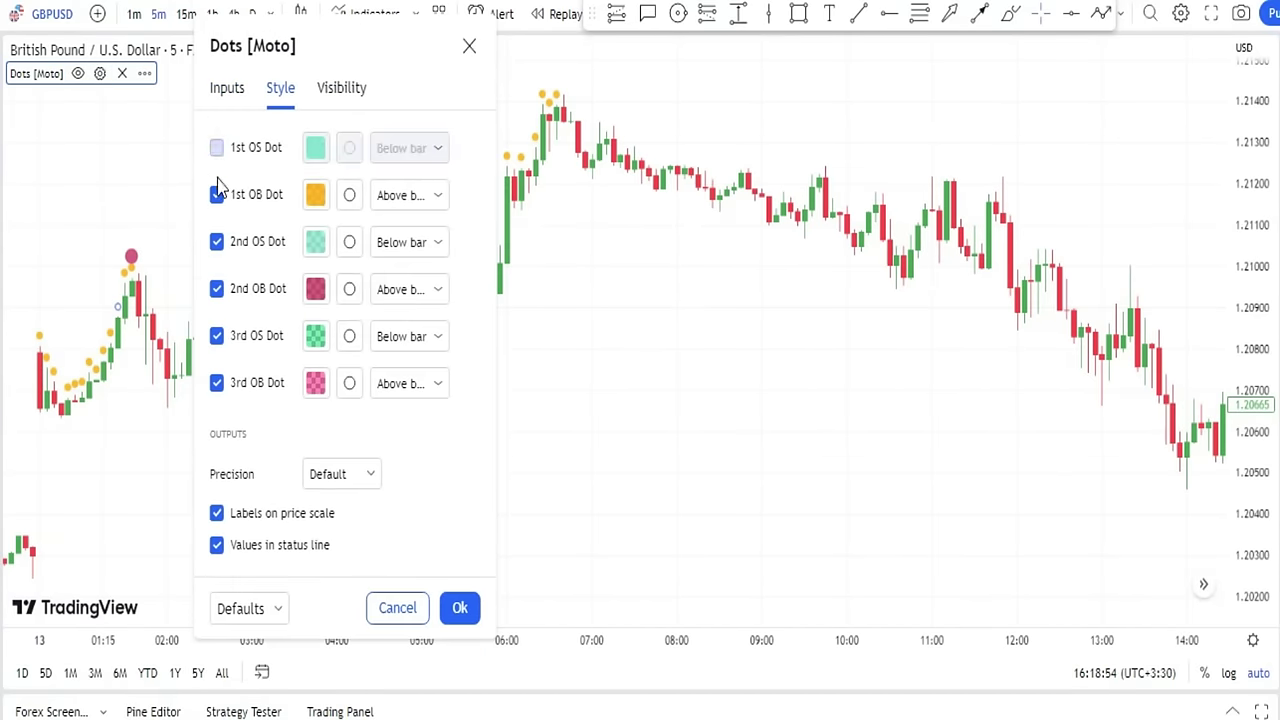
click(217, 195)
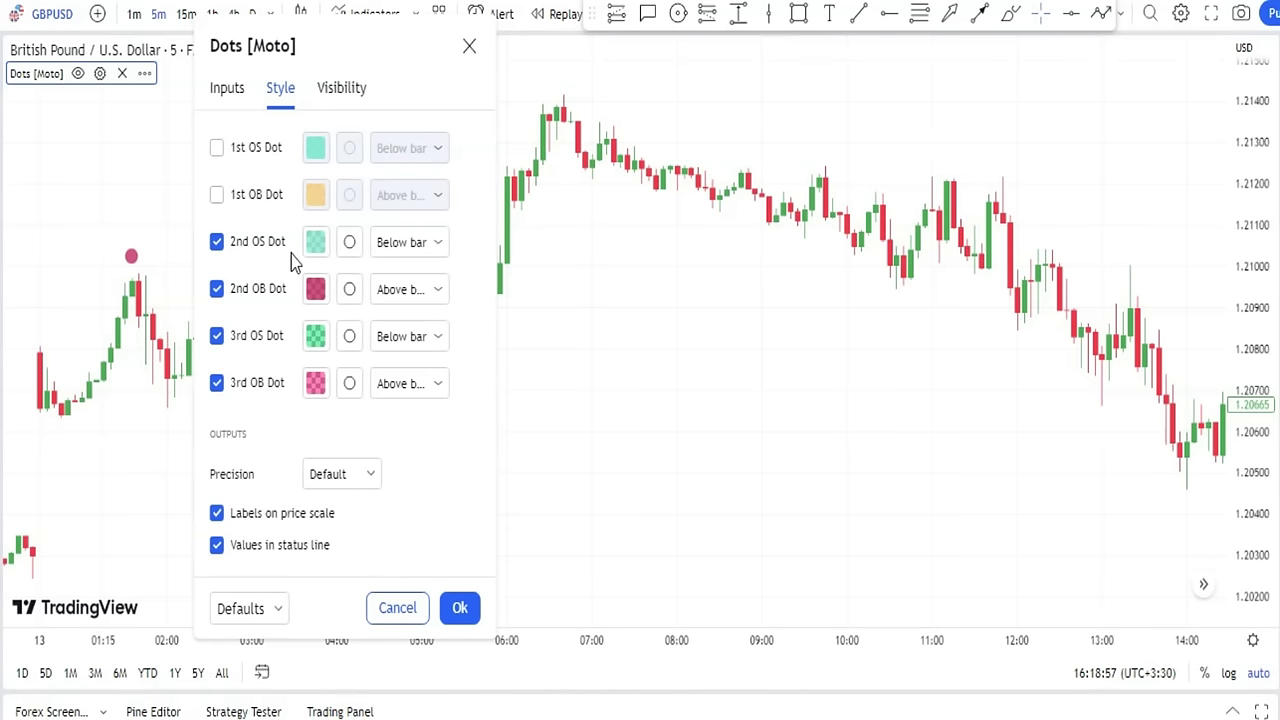
click(217, 336)
click(217, 384)
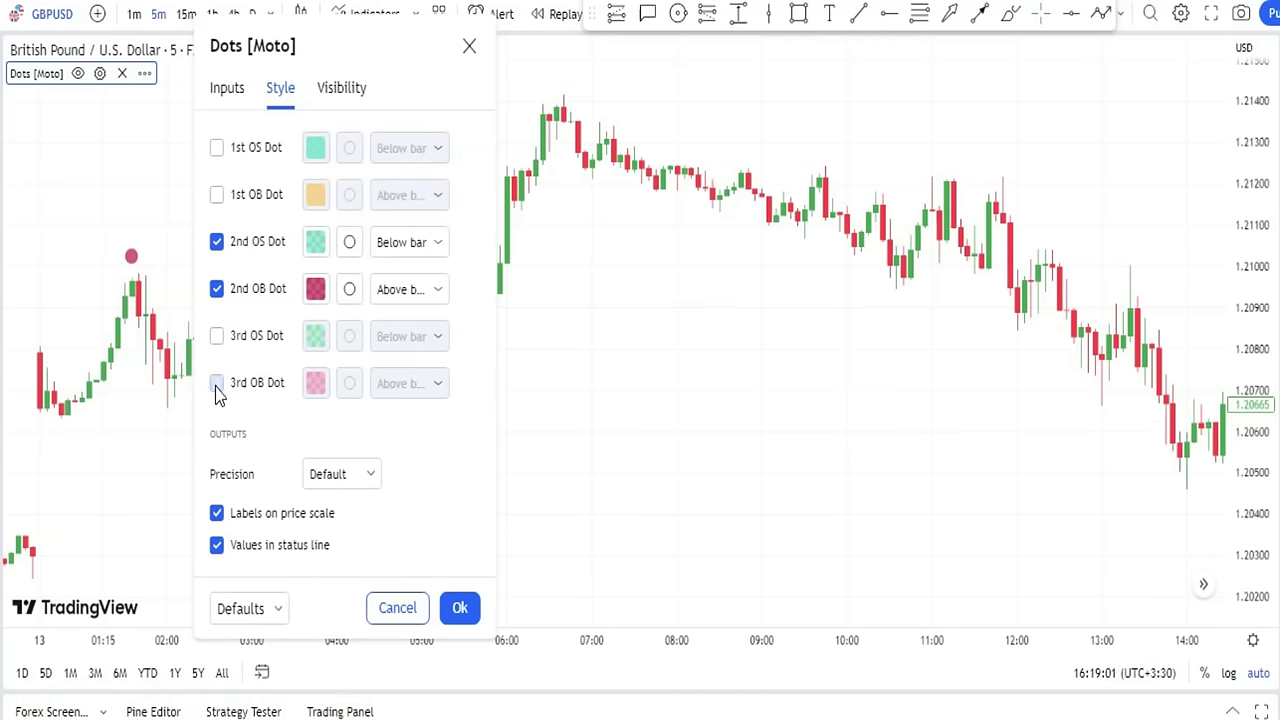
Set the 2nd OS level to 13 and 2nd OB level to 80, and apply
click(230, 90)
scroll(275, 378, down, 1)
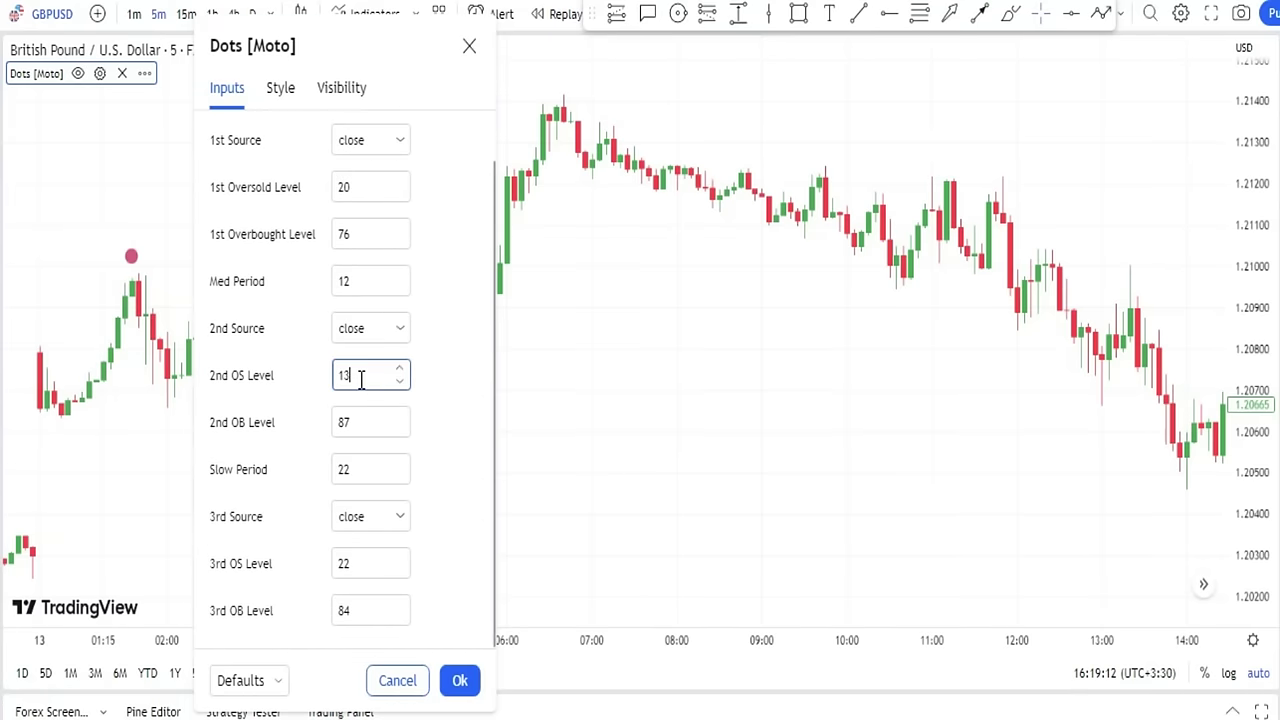
double_click(355, 423)
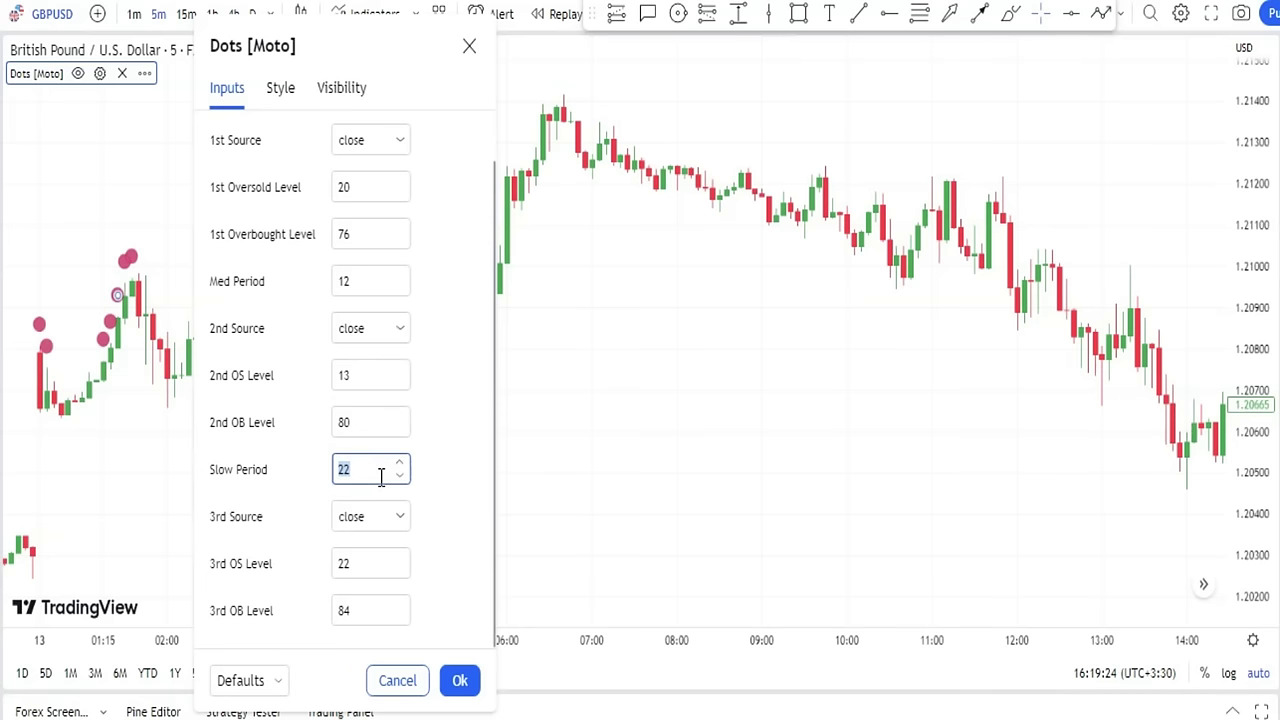
click(462, 681)
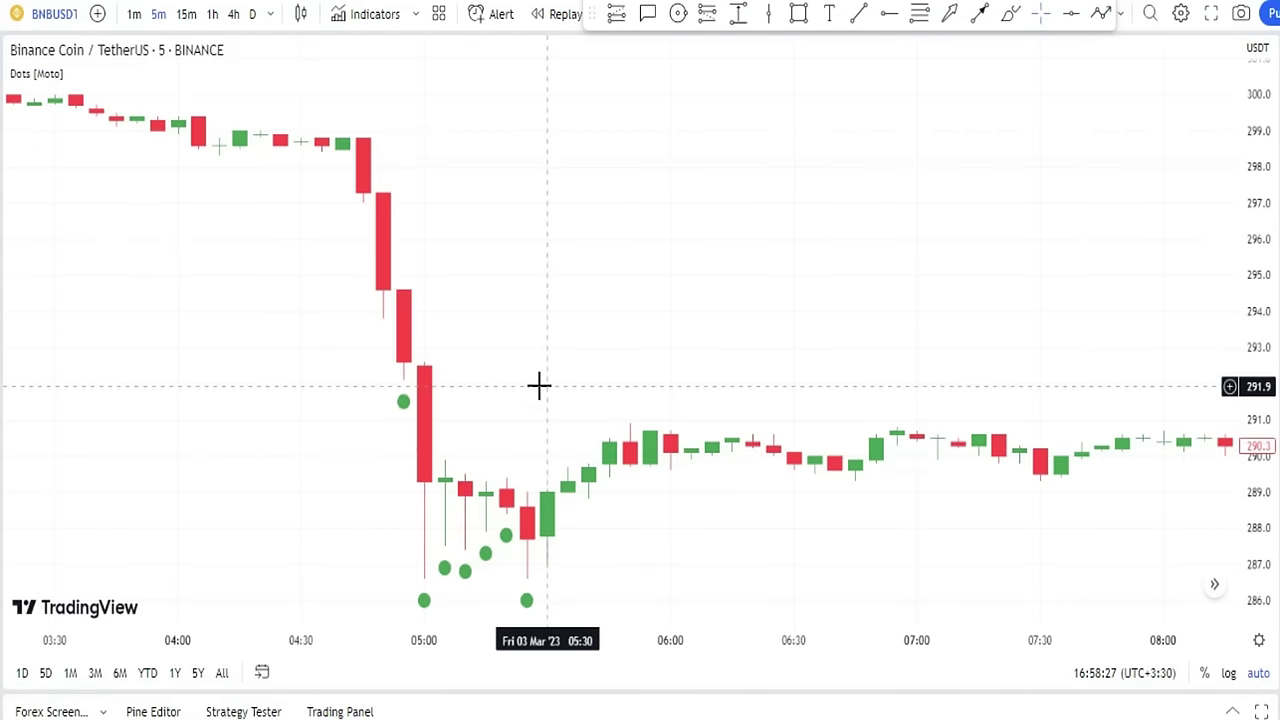
Add a text label '1' below the green-dot signal candle
click(515, 596)
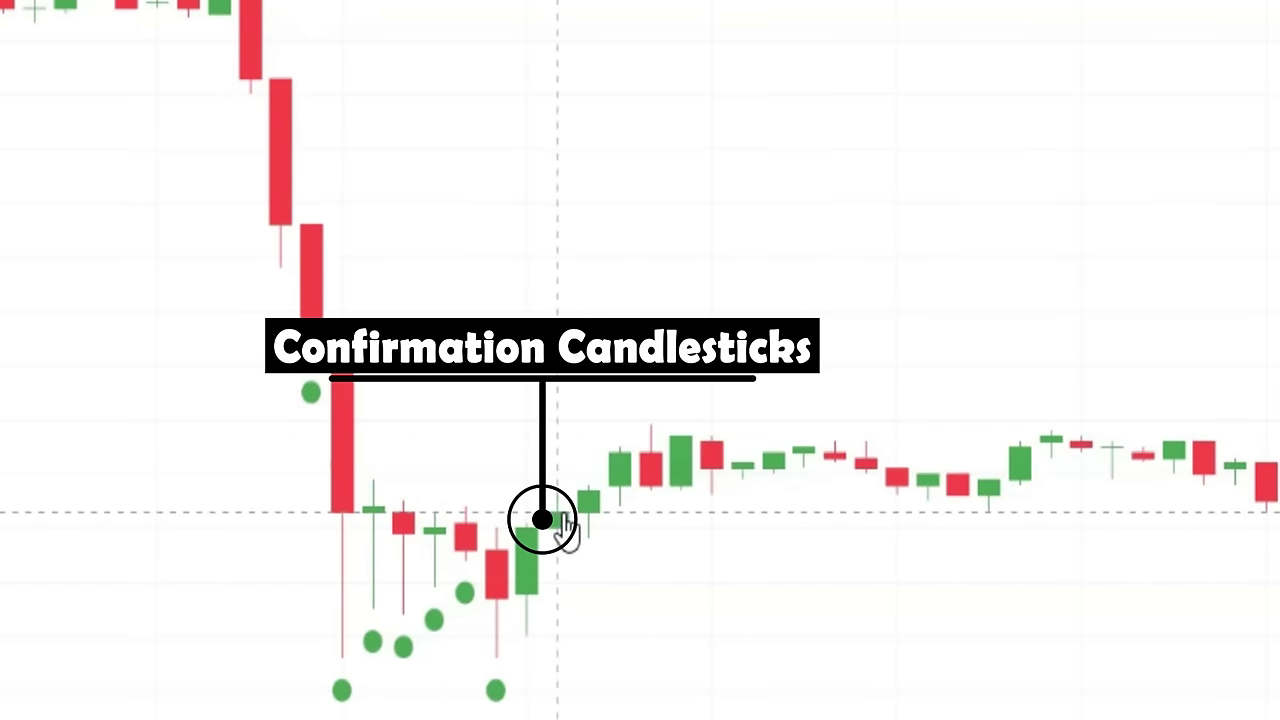
click(515, 478)
key(Escape)
drag(512, 483, 541, 641)
Add a text label '2' above the confirmation candle
click(548, 437)
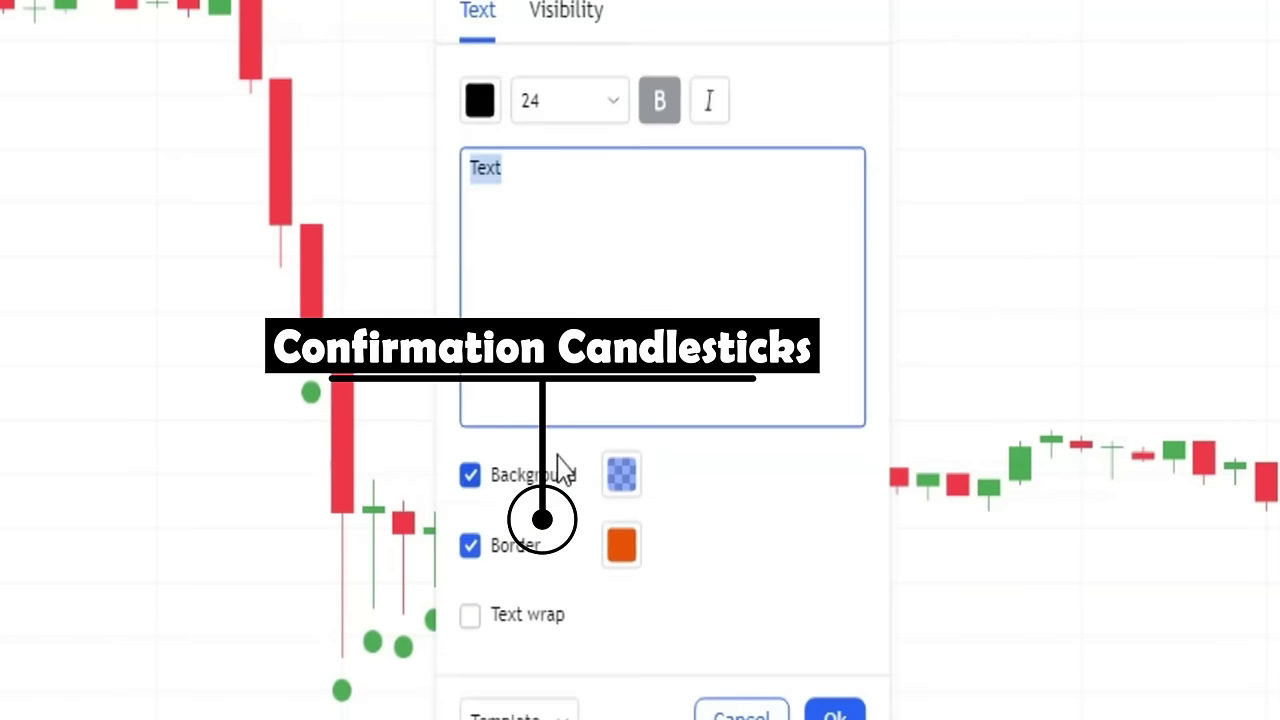
text(2)
click(835, 715)
drag(569, 458, 541, 462)
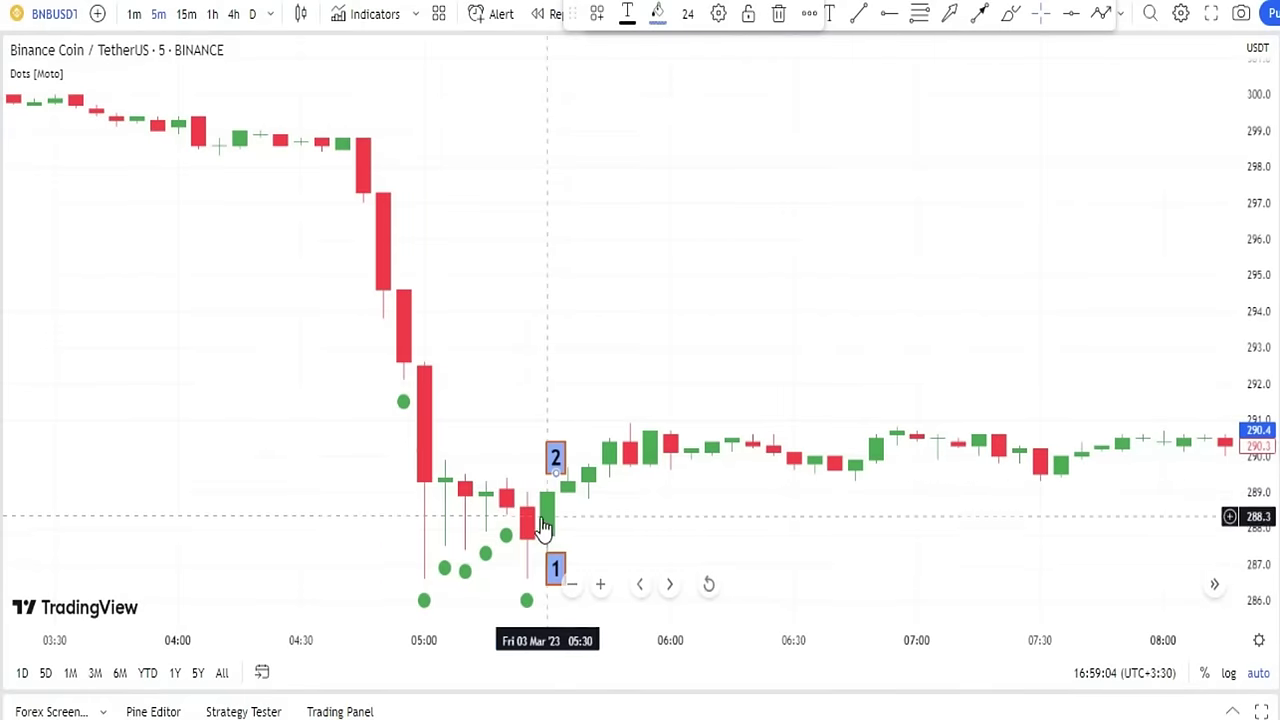
scroll(571, 491, down, 3)
drag(717, 340, 423, 377)
Pan to the 05:30–11:30 stretch and measure the rise after the signal up to the later high
scroll(831, 274, down, 3)
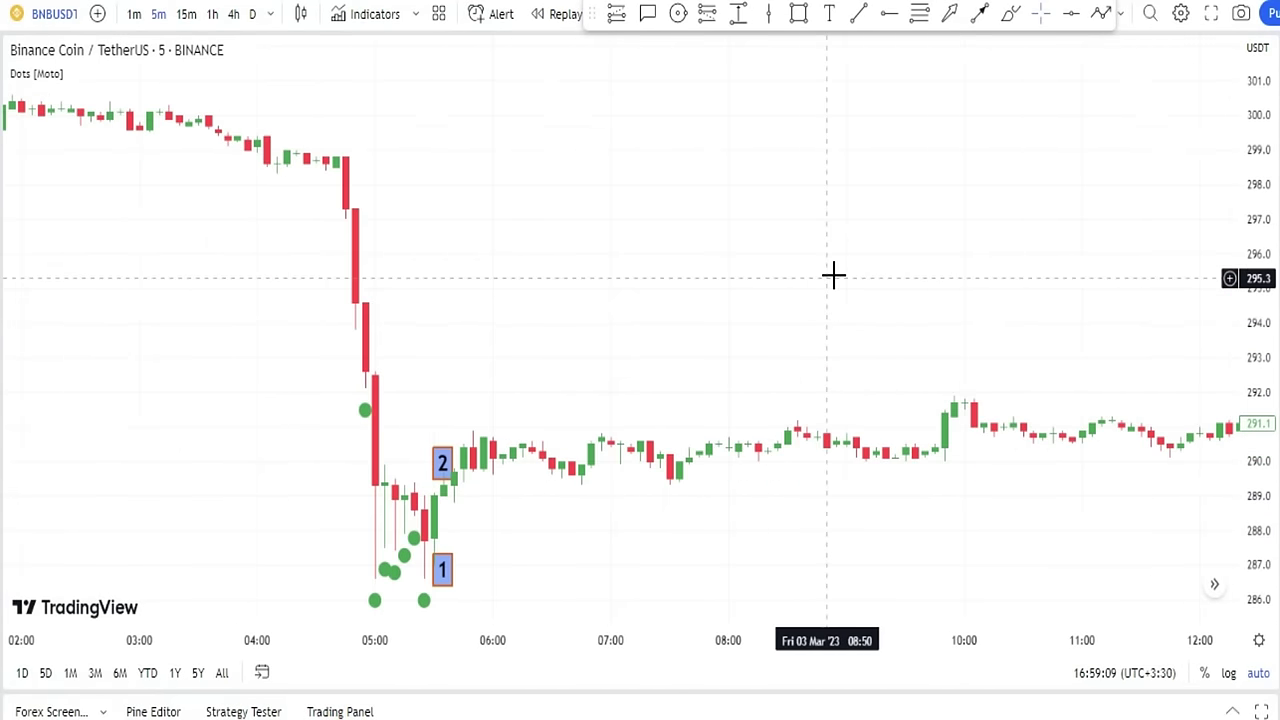
scroll(718, 349, up, 4)
drag(718, 349, 446, 351)
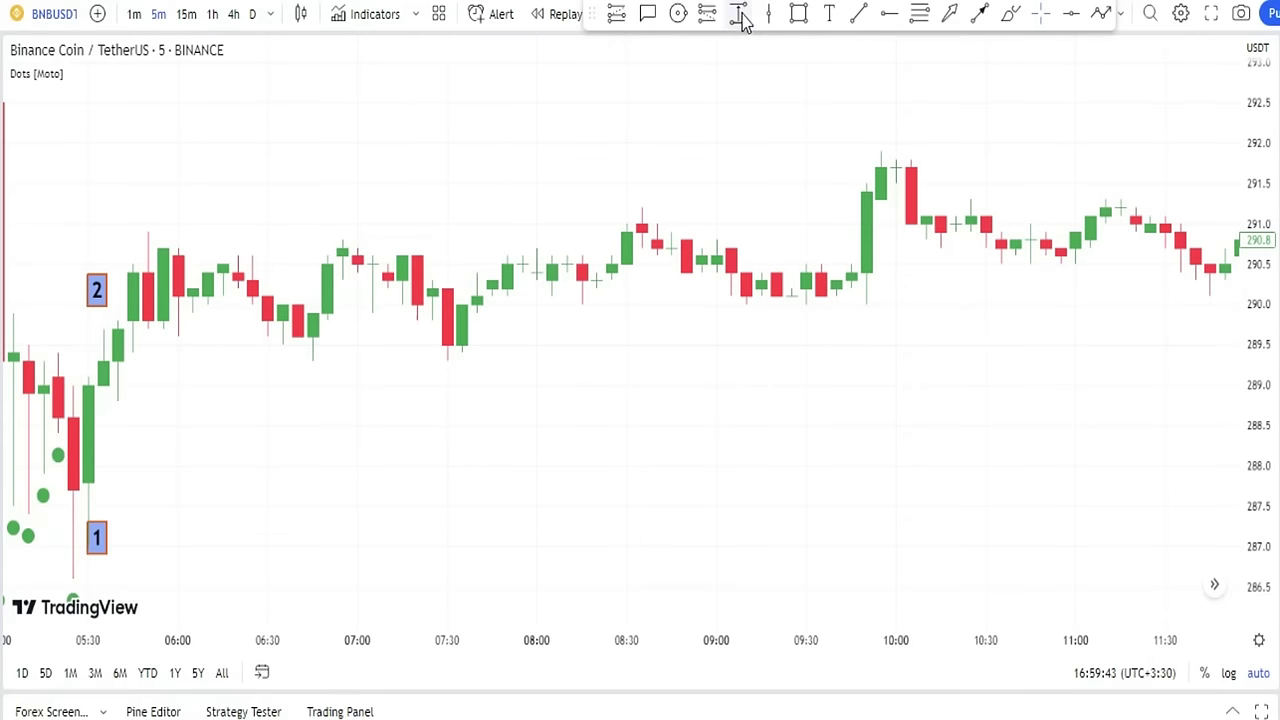
shift+click(103, 369)
click(882, 161)
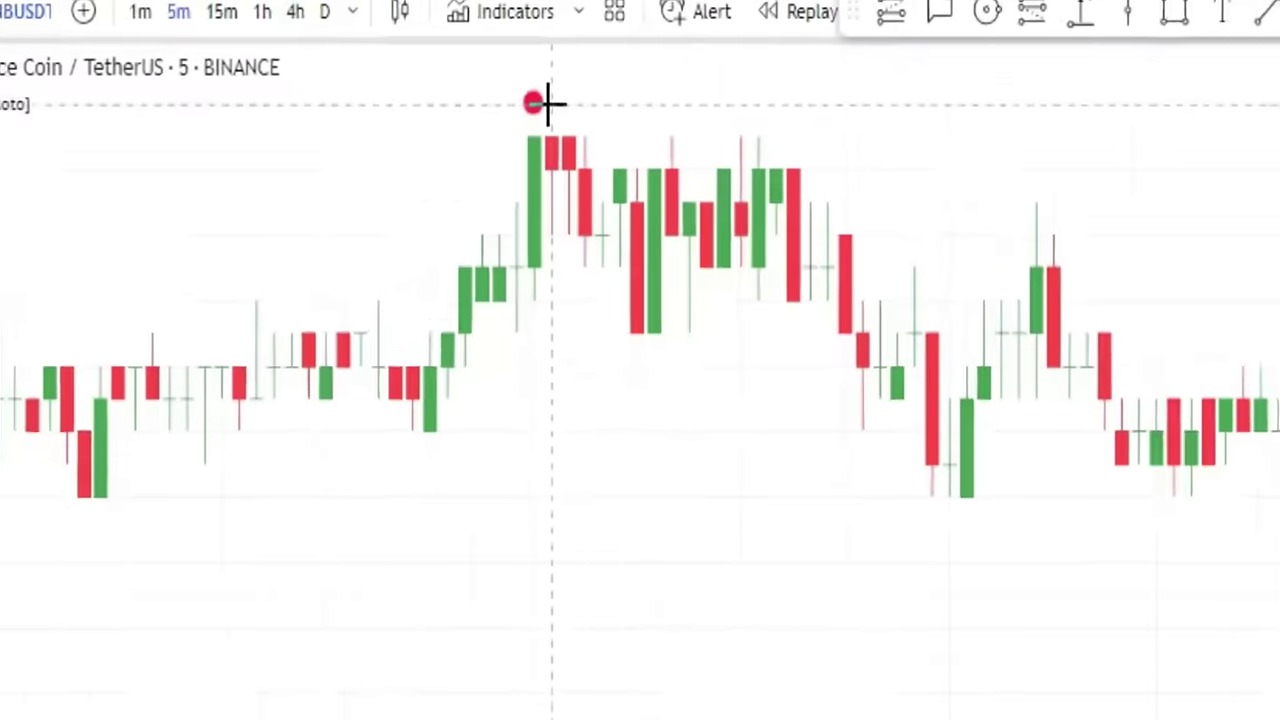
click(548, 102)
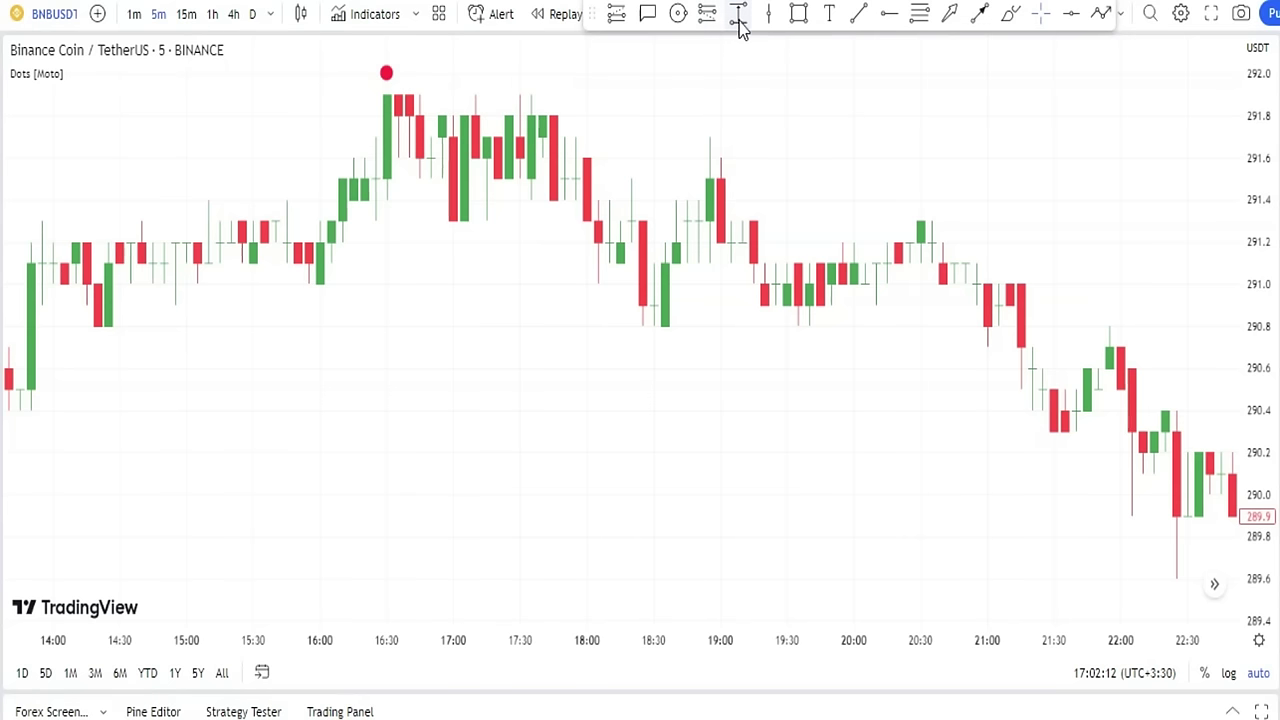
click(739, 16)
Measure the −1.5 (−0.51%) fall from the red-dot high to the low, then open Indicators on GBPUSD
click(410, 116)
click(1054, 429)
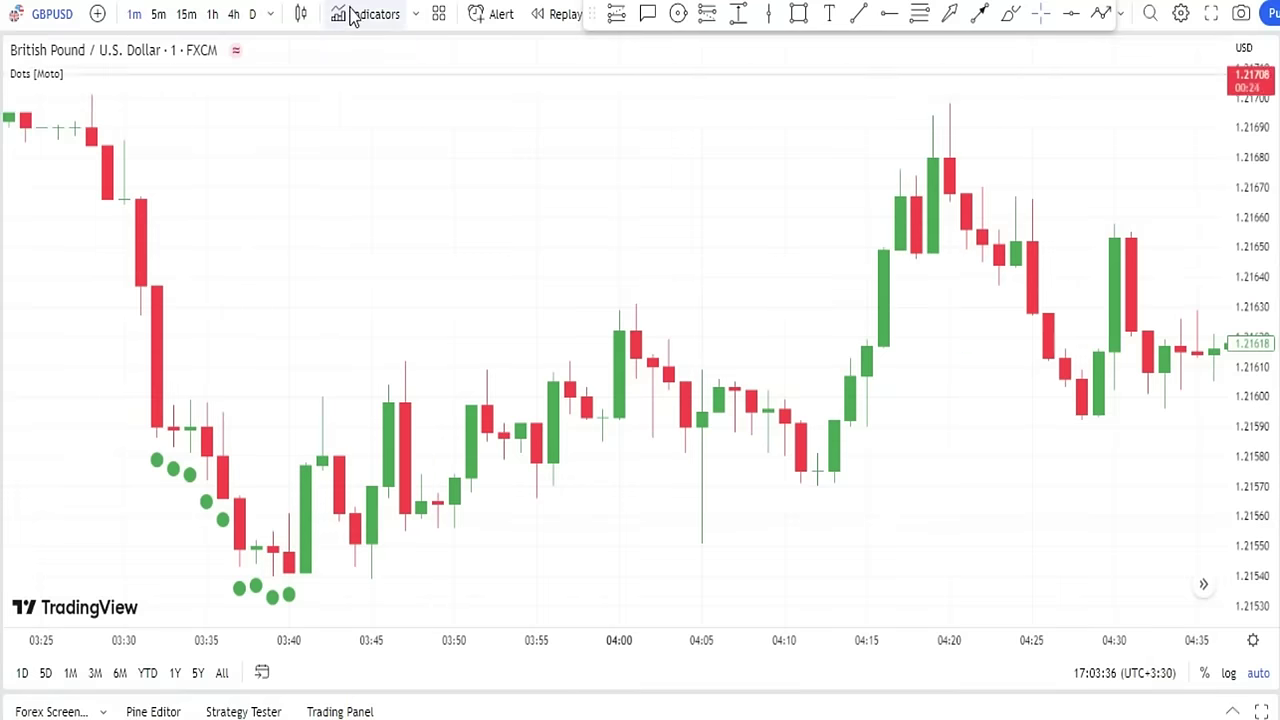
click(362, 14)
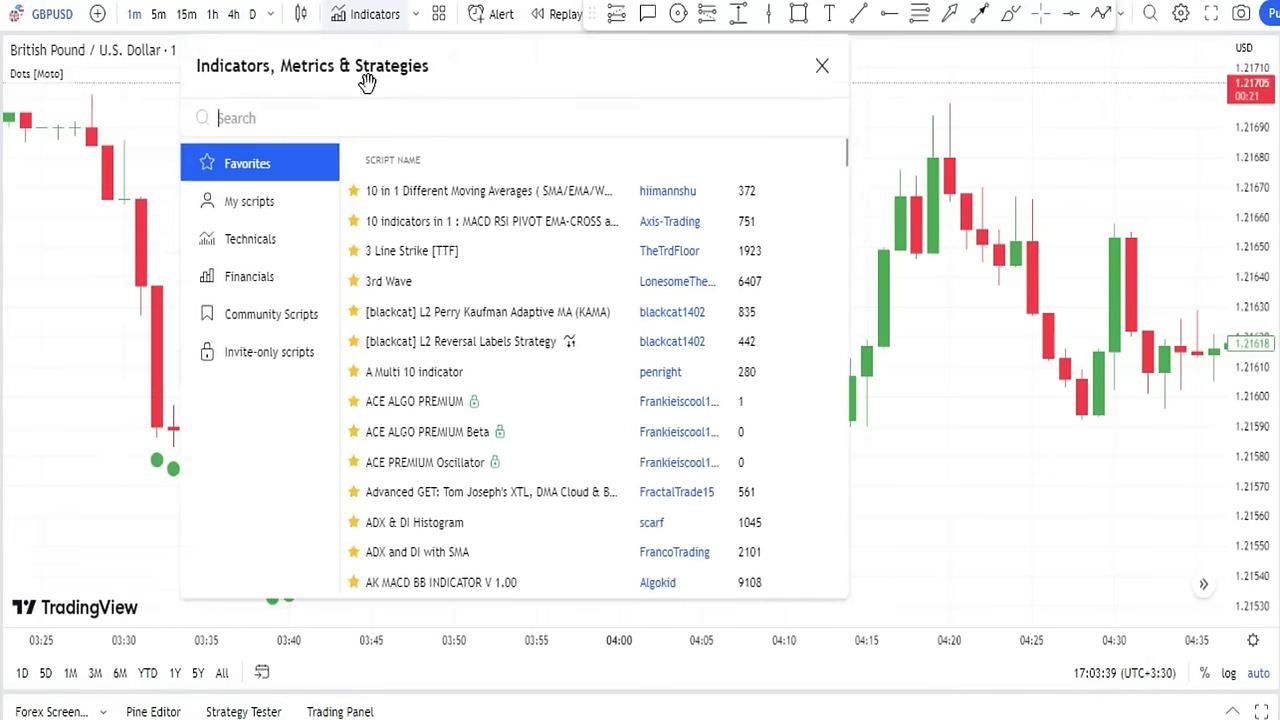
Search 'RSI+BACKLIGHT' and add 'RSI + backlight overbought / oversold' to the chart
drag(367, 80, 279, 67)
text(RSI+)
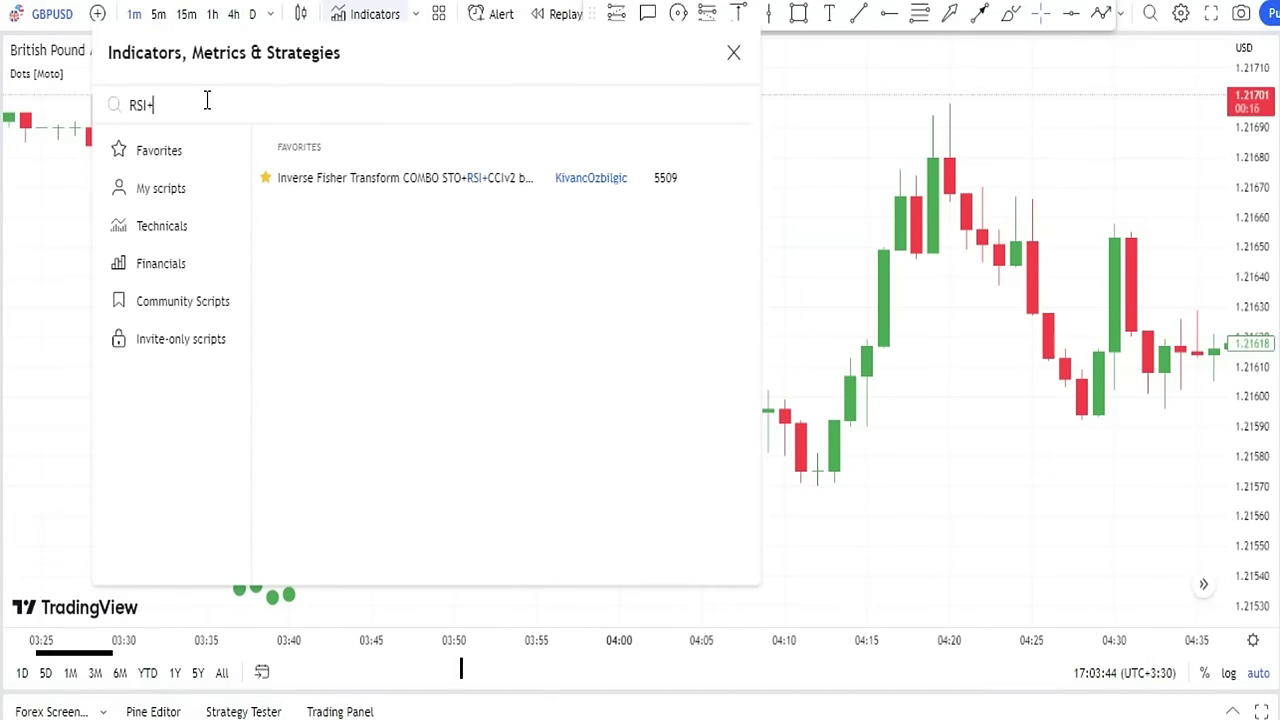
text(B)
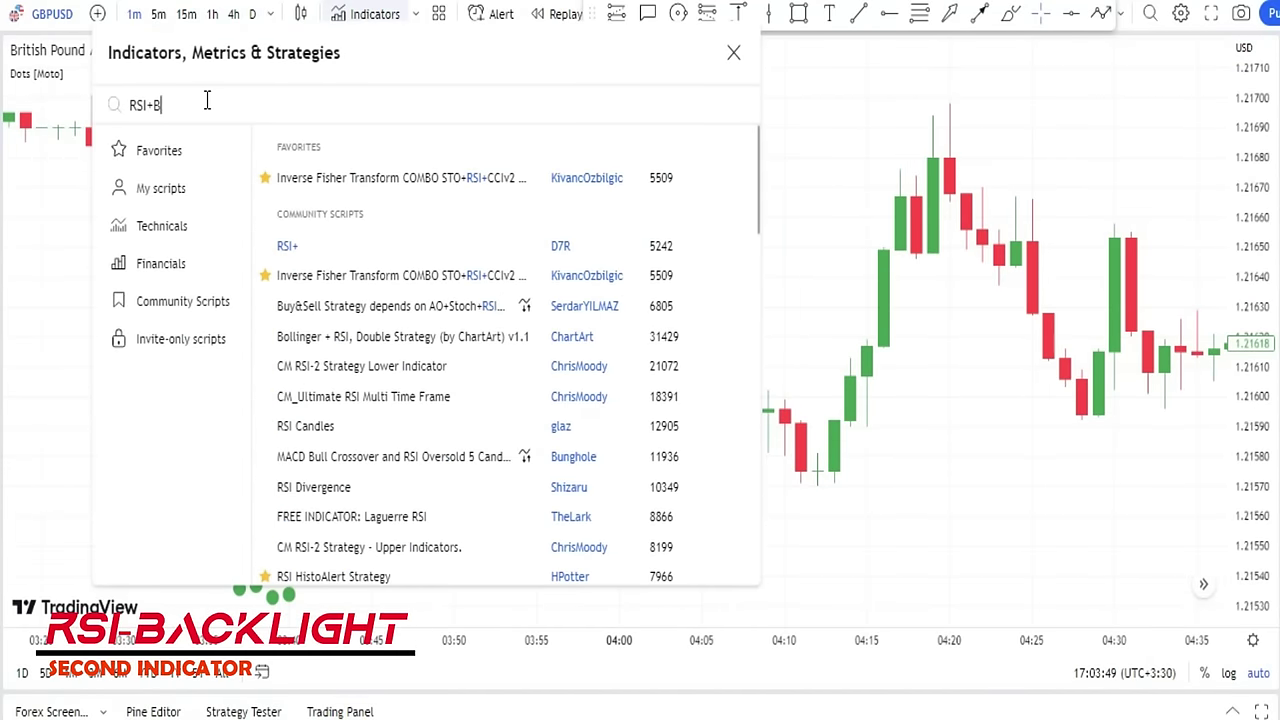
text(ACKLIGHT)
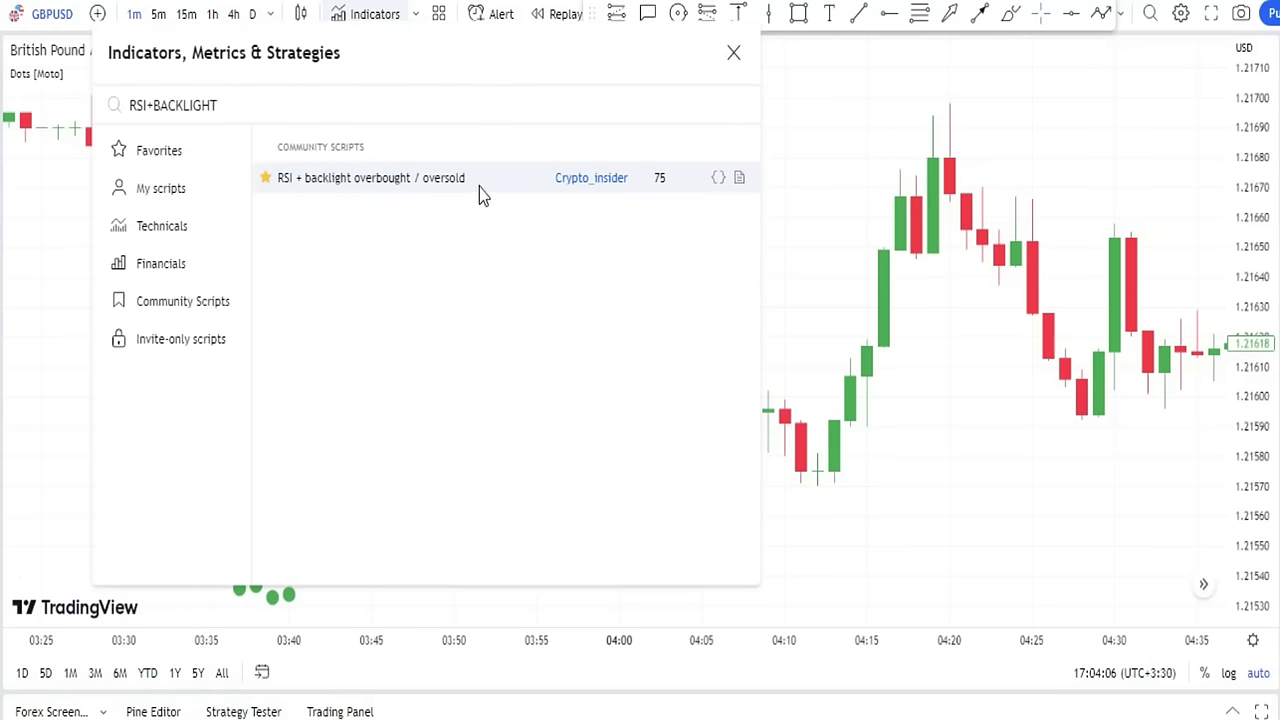
click(734, 52)
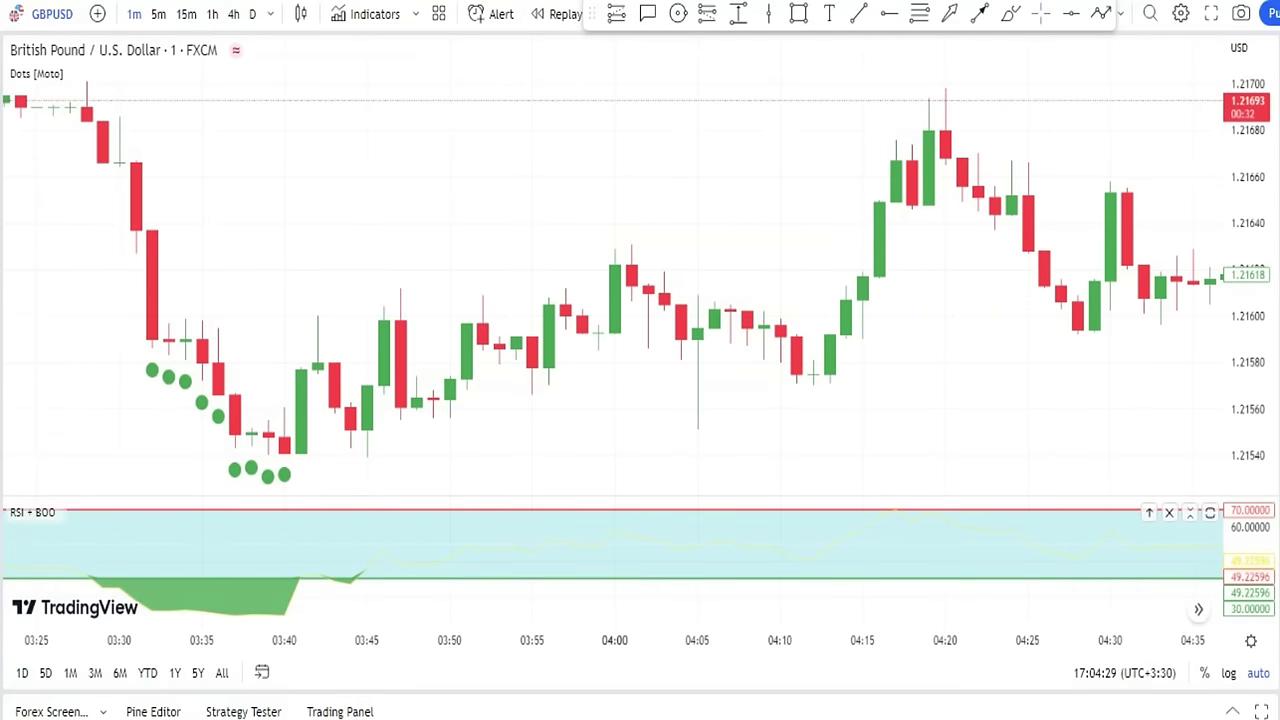
Style the RSI + BOO RSI Color 0 line black at 100% opacity with the second thickness
mouse_move(28, 527)
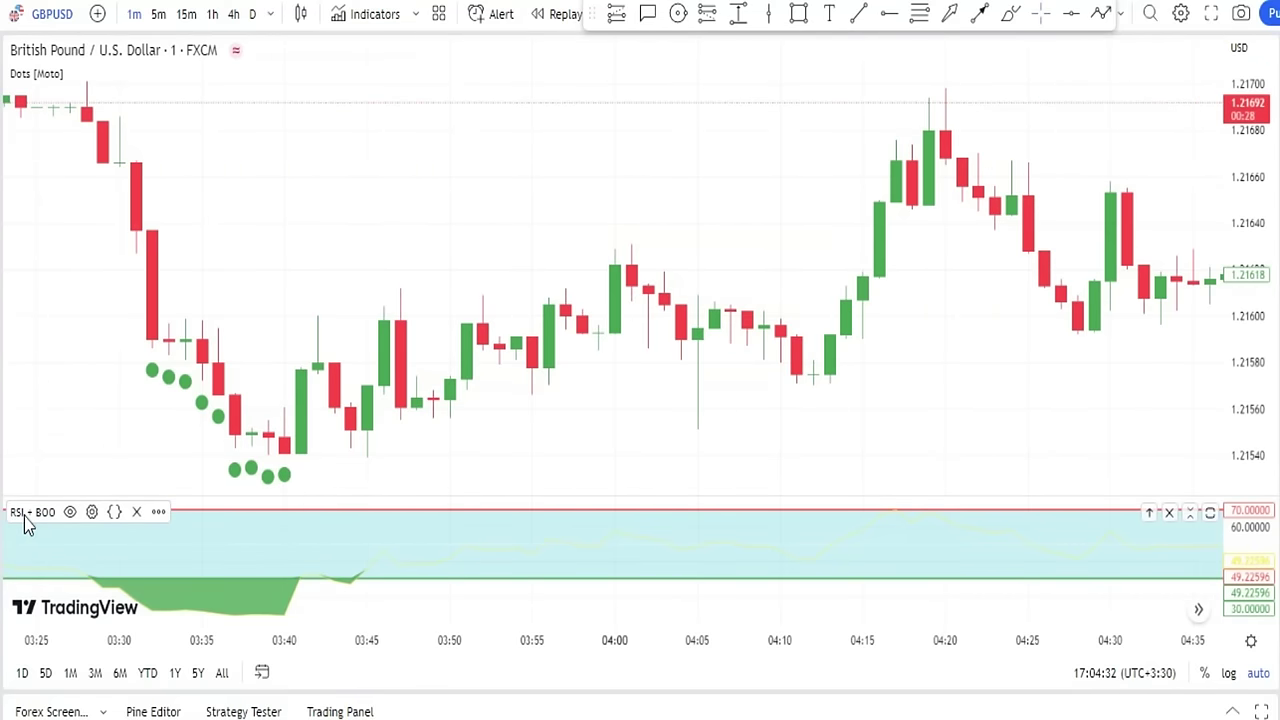
click(91, 512)
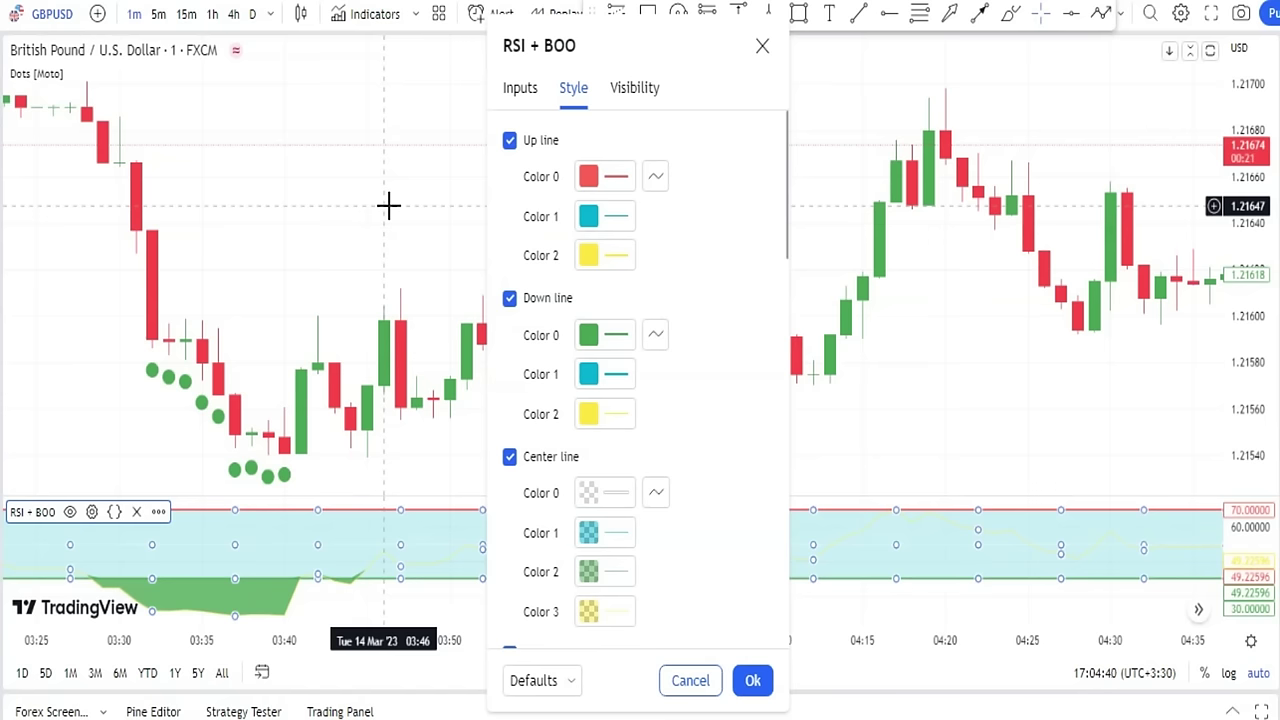
click(534, 88)
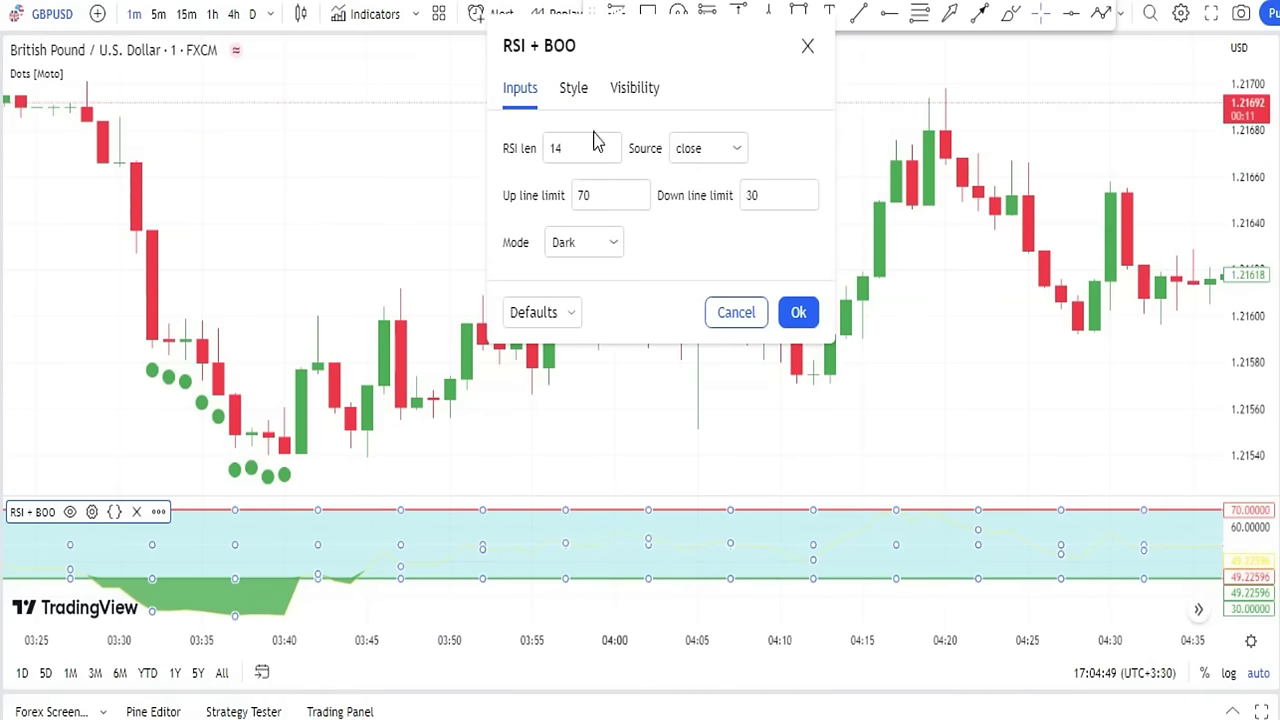
click(574, 89)
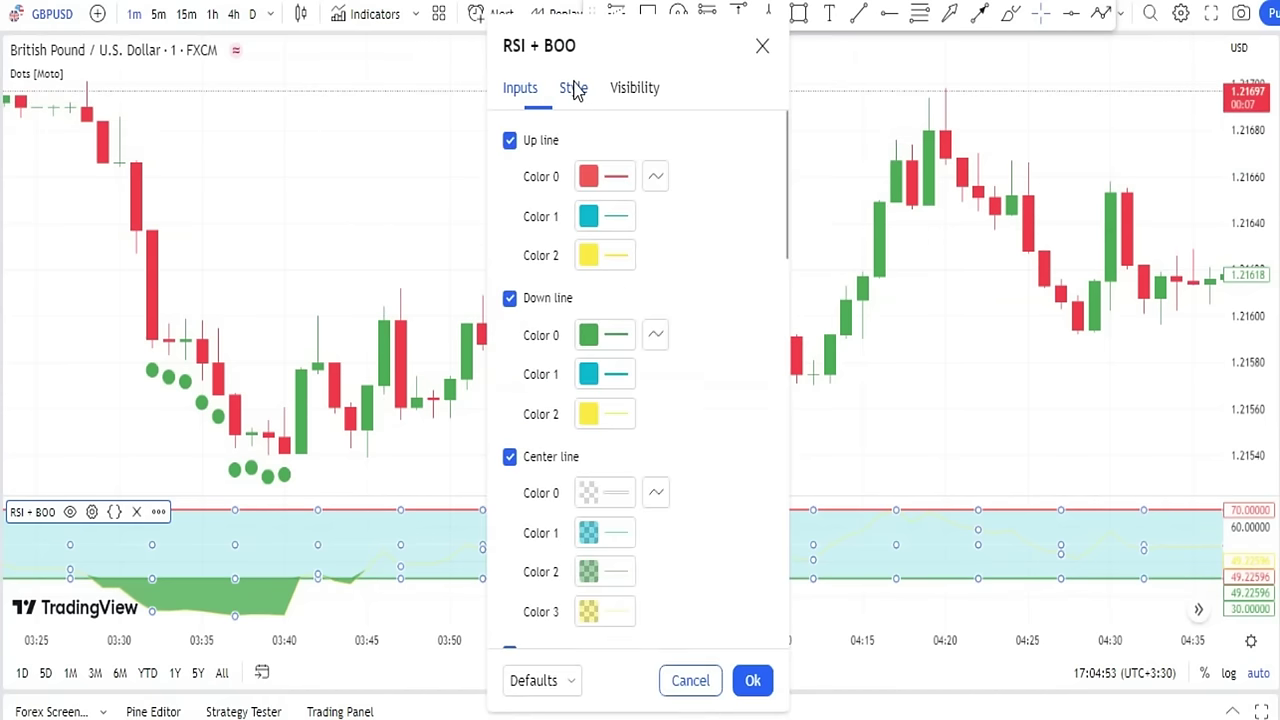
drag(648, 55, 564, 30)
scroll(589, 203, down, 5)
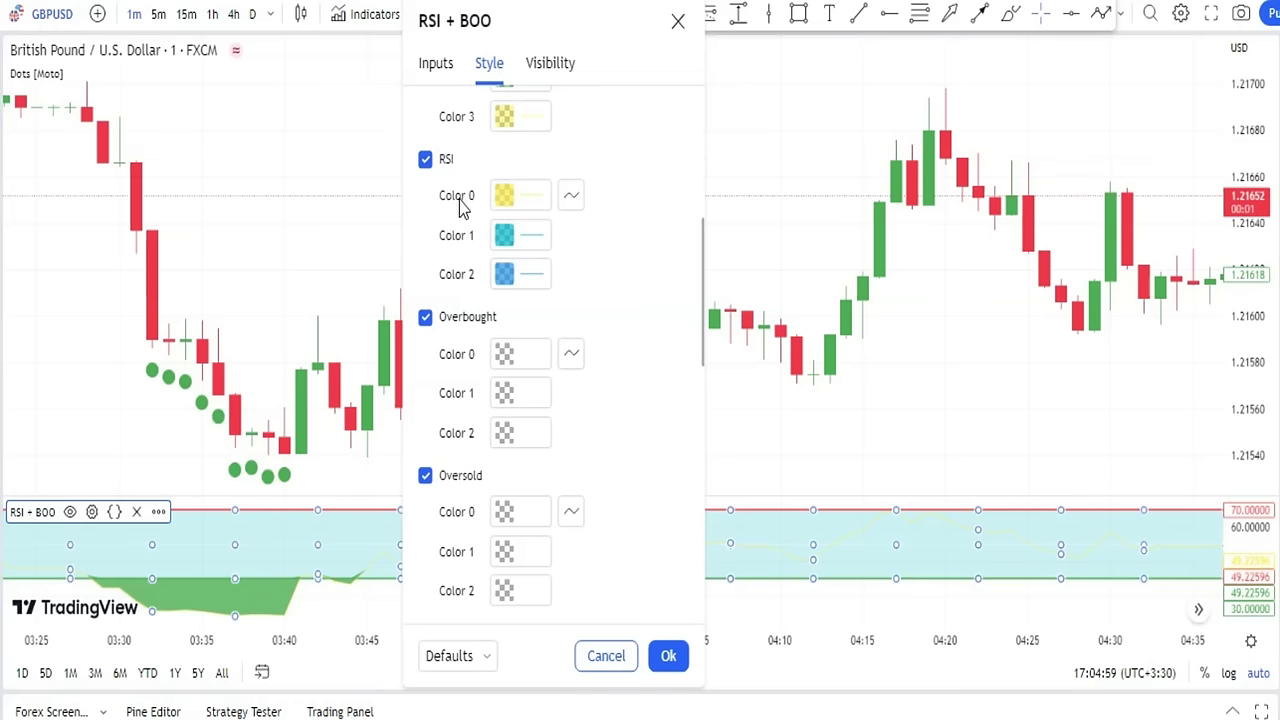
click(520, 203)
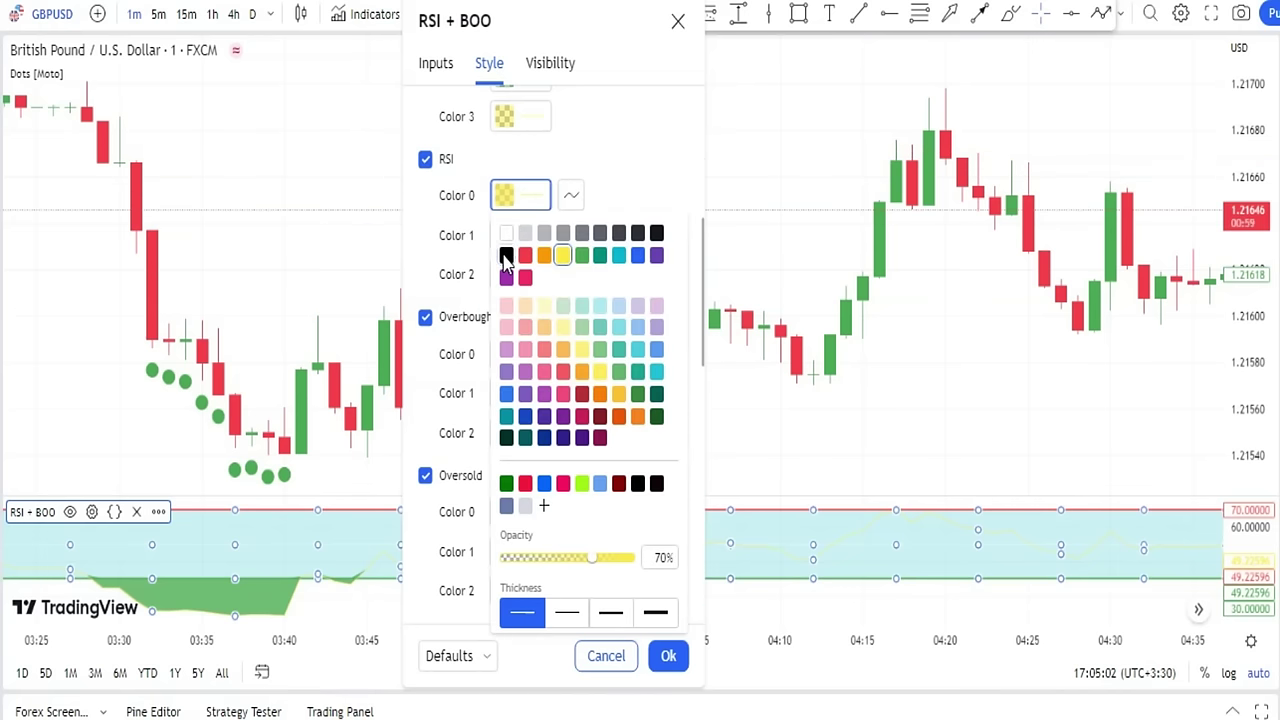
click(506, 255)
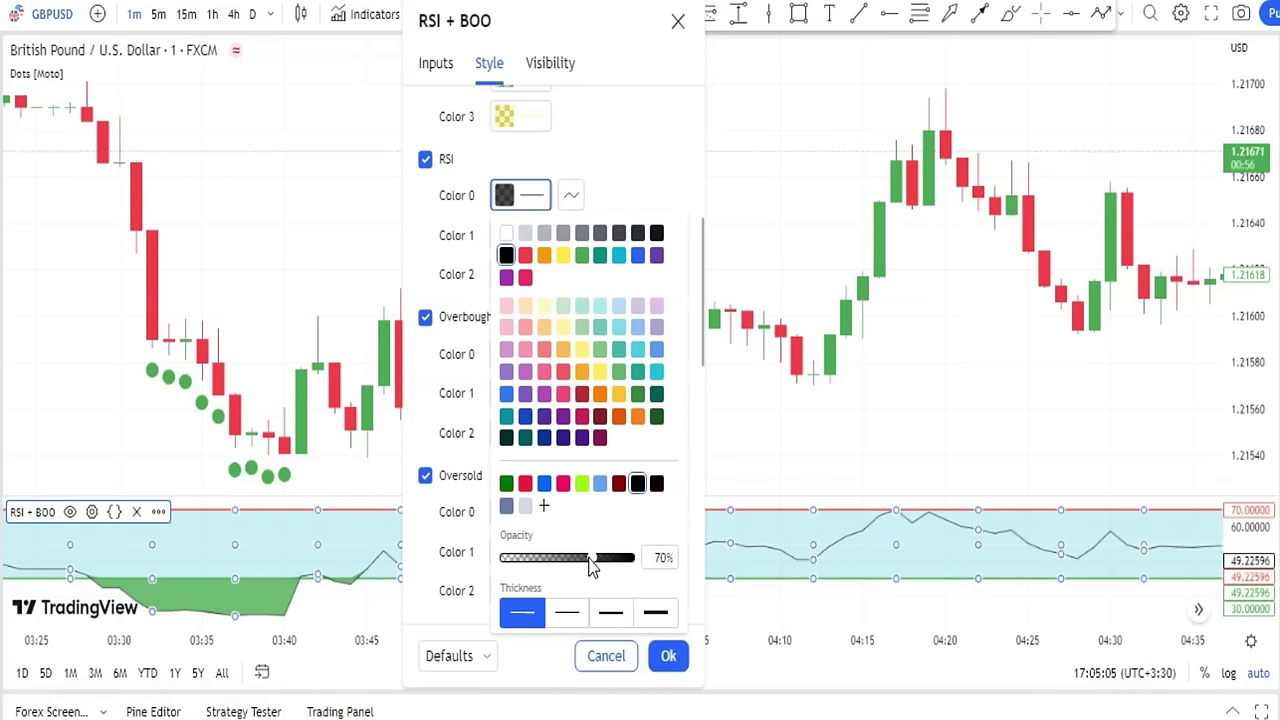
drag(591, 560, 643, 567)
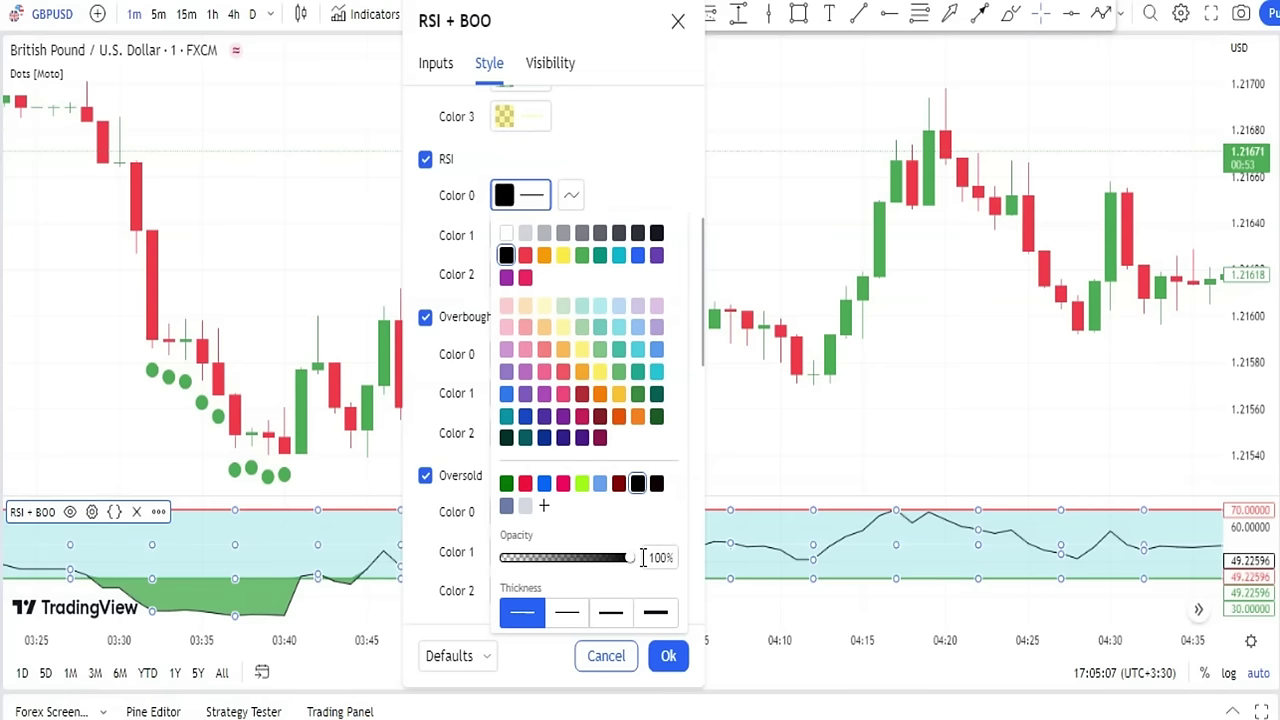
click(574, 619)
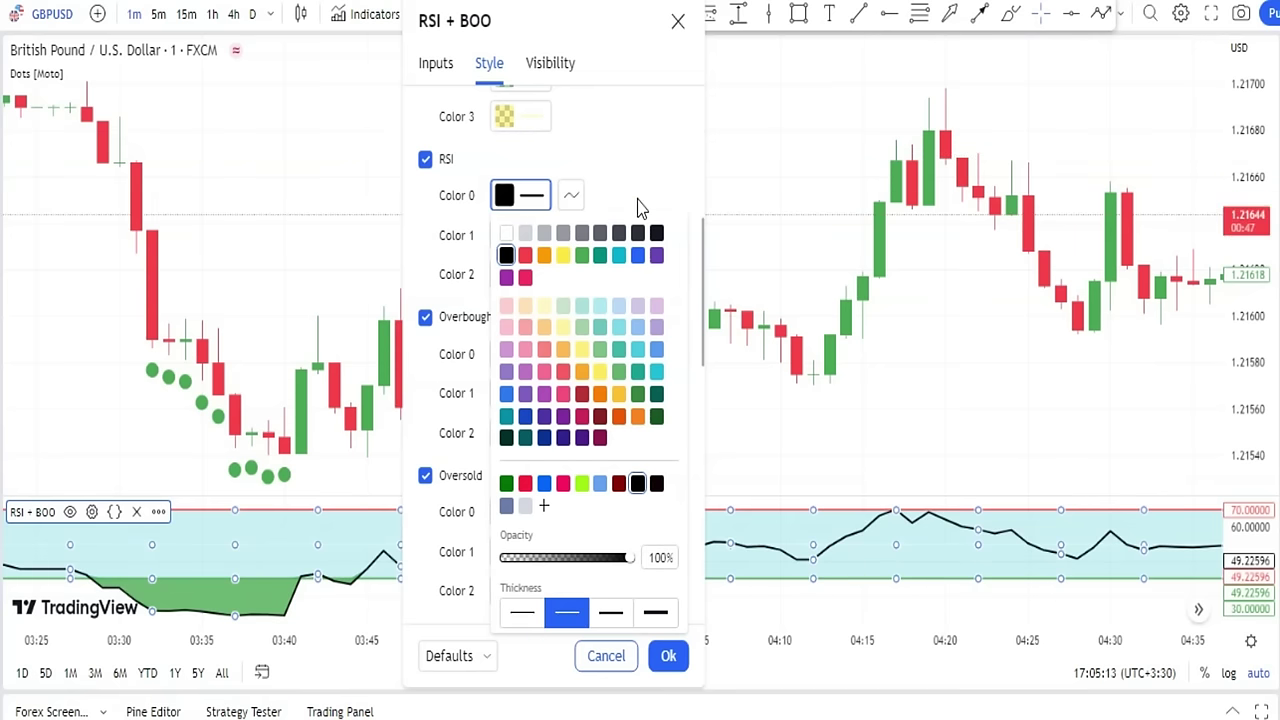
click(640, 175)
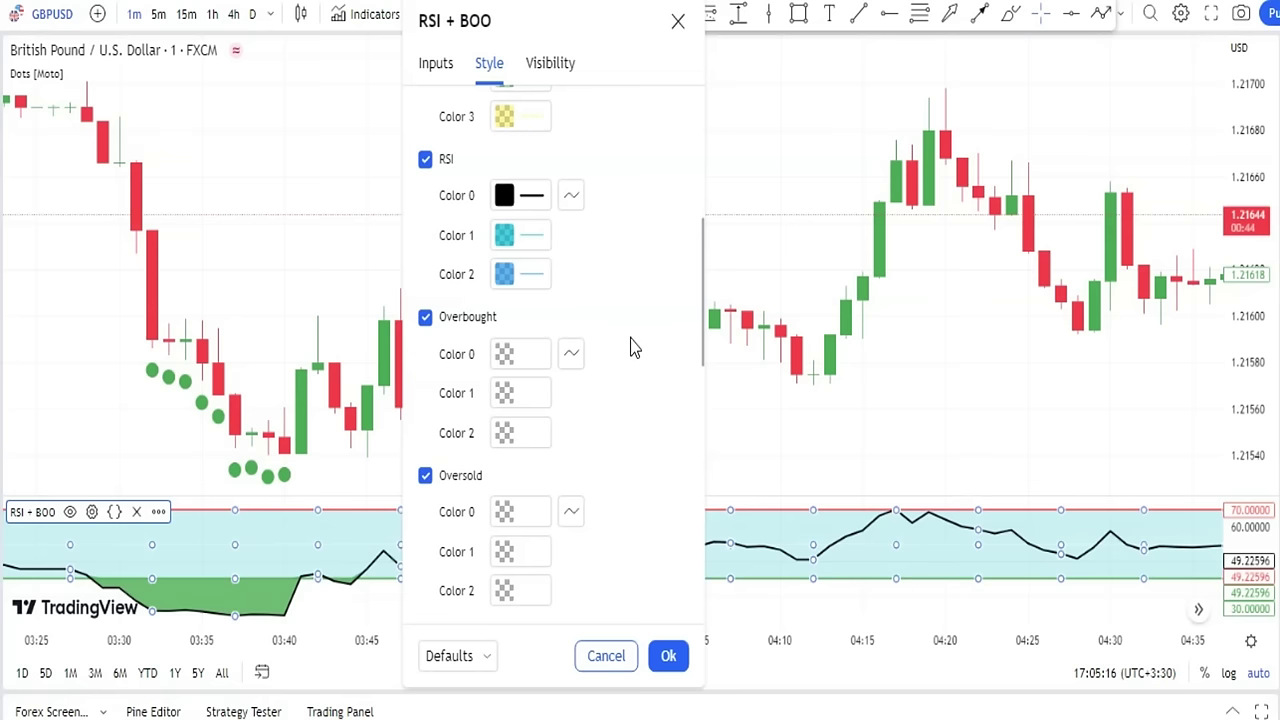
click(668, 656)
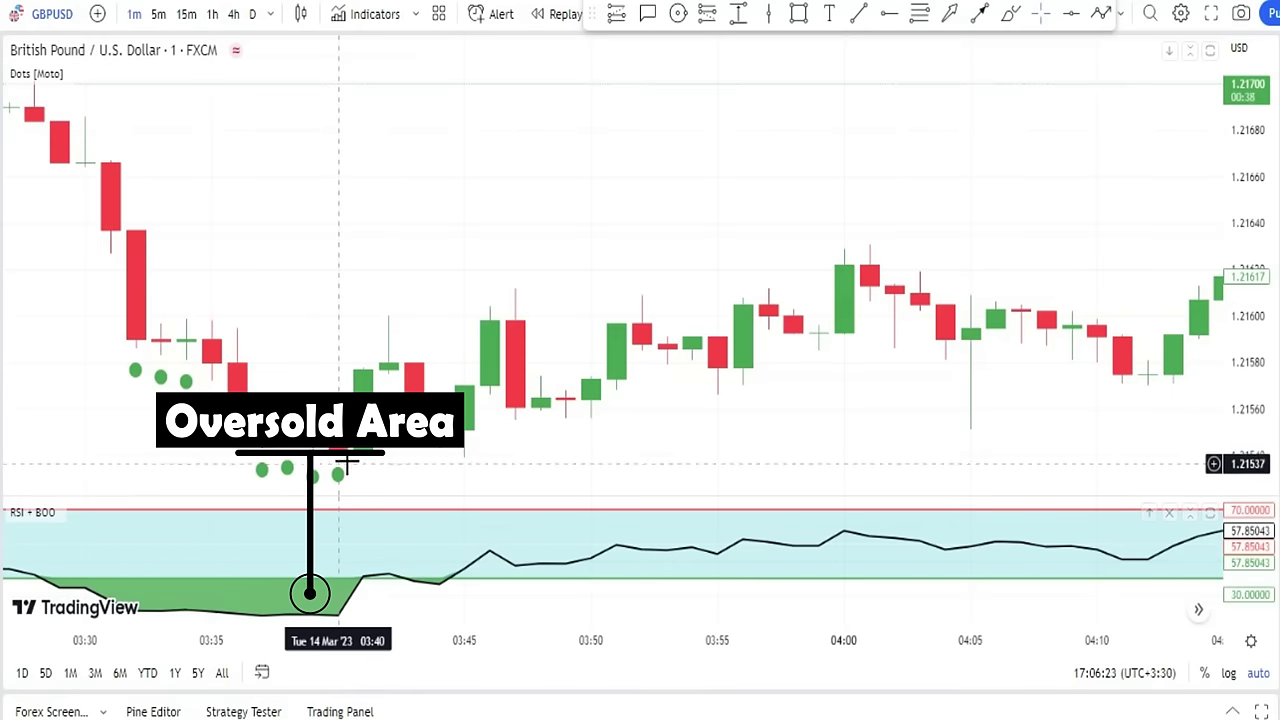
Draw a vertical line on the 03:40 green-dot signal candle
click(768, 13)
click(338, 300)
click(327, 322)
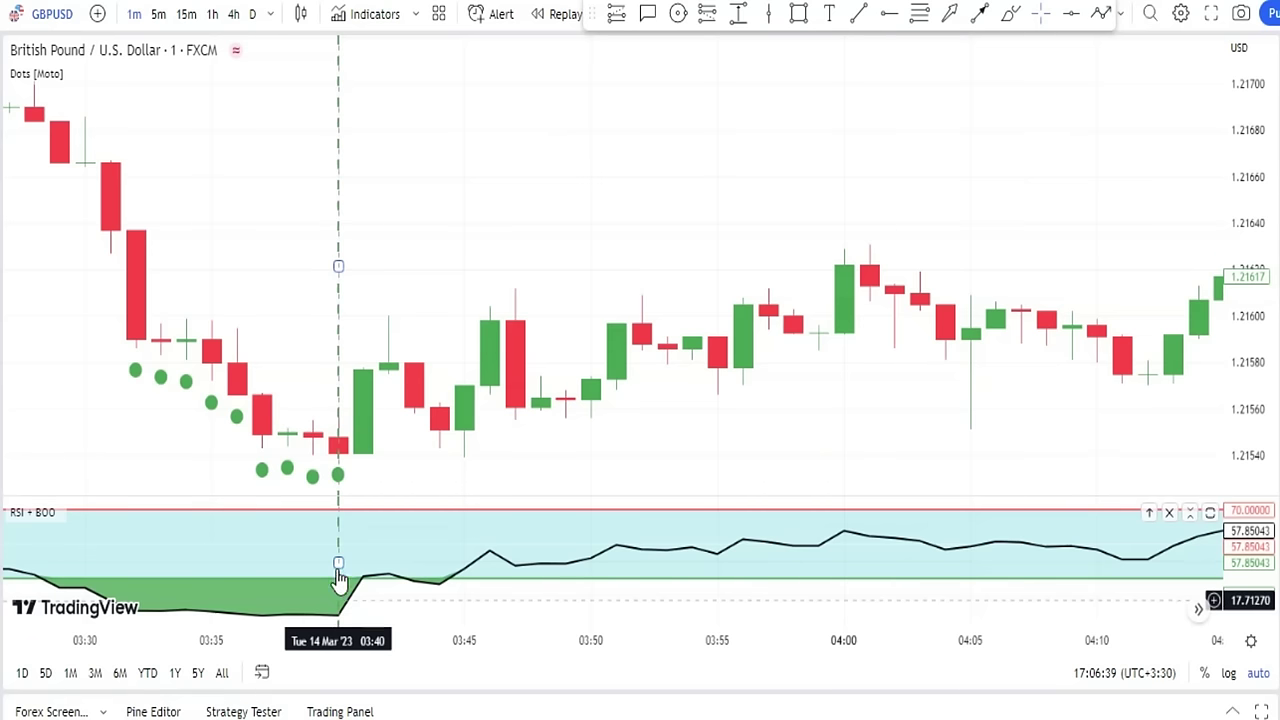
Measure the GBPUSD price rise from the 03:40 signal candle to the later high
click(738, 13)
click(389, 362)
scroll(760, 183, down, 3)
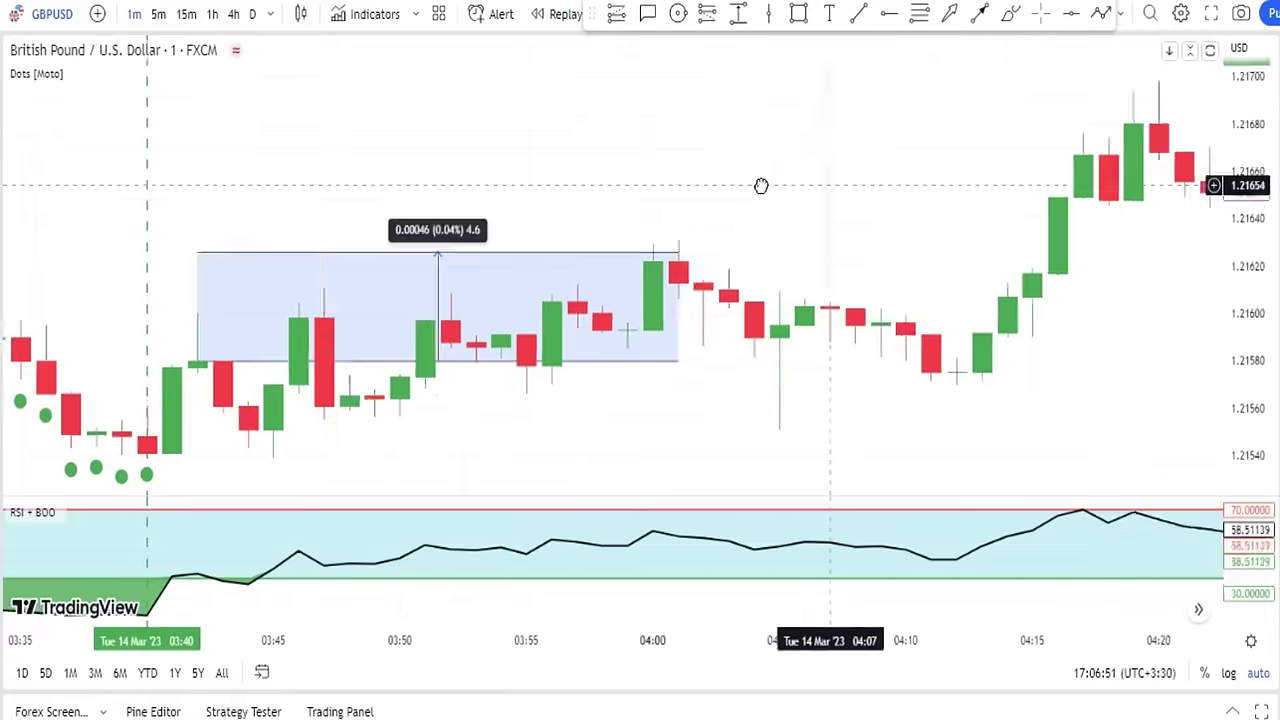
click(1078, 175)
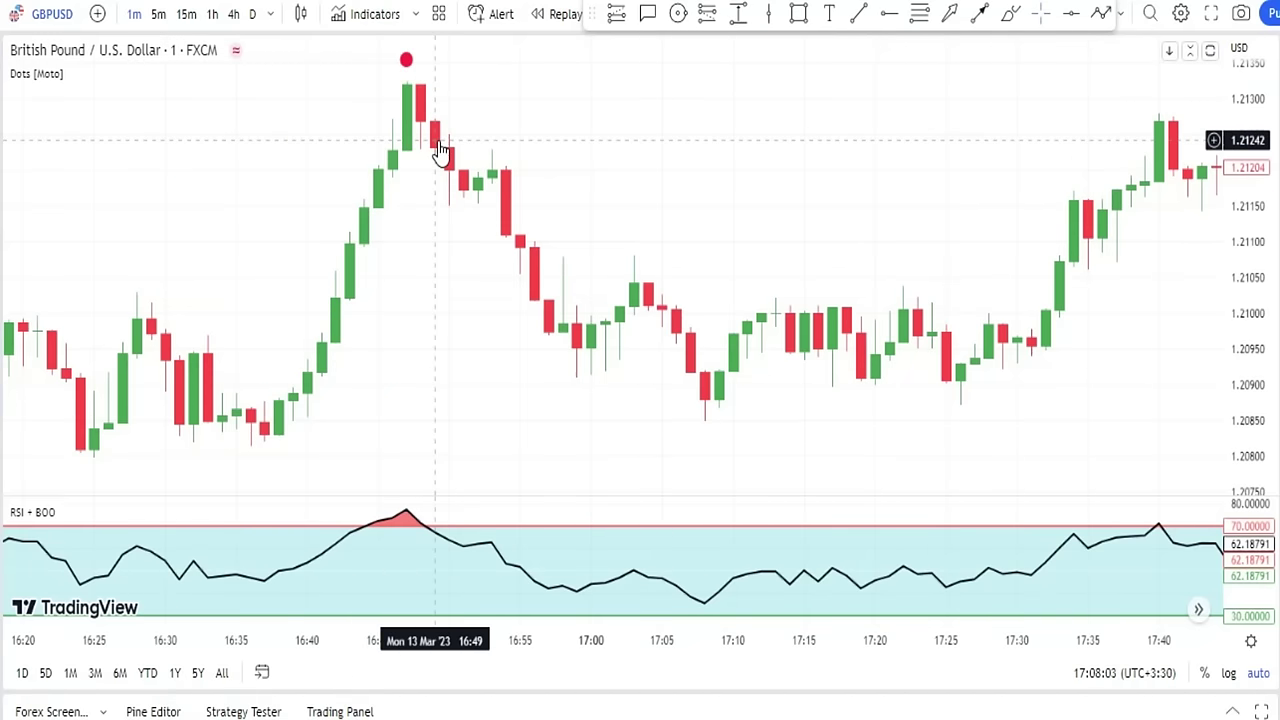
Place a vertical line on the 16:47 red-dot candle and measure the drop after it
click(768, 13)
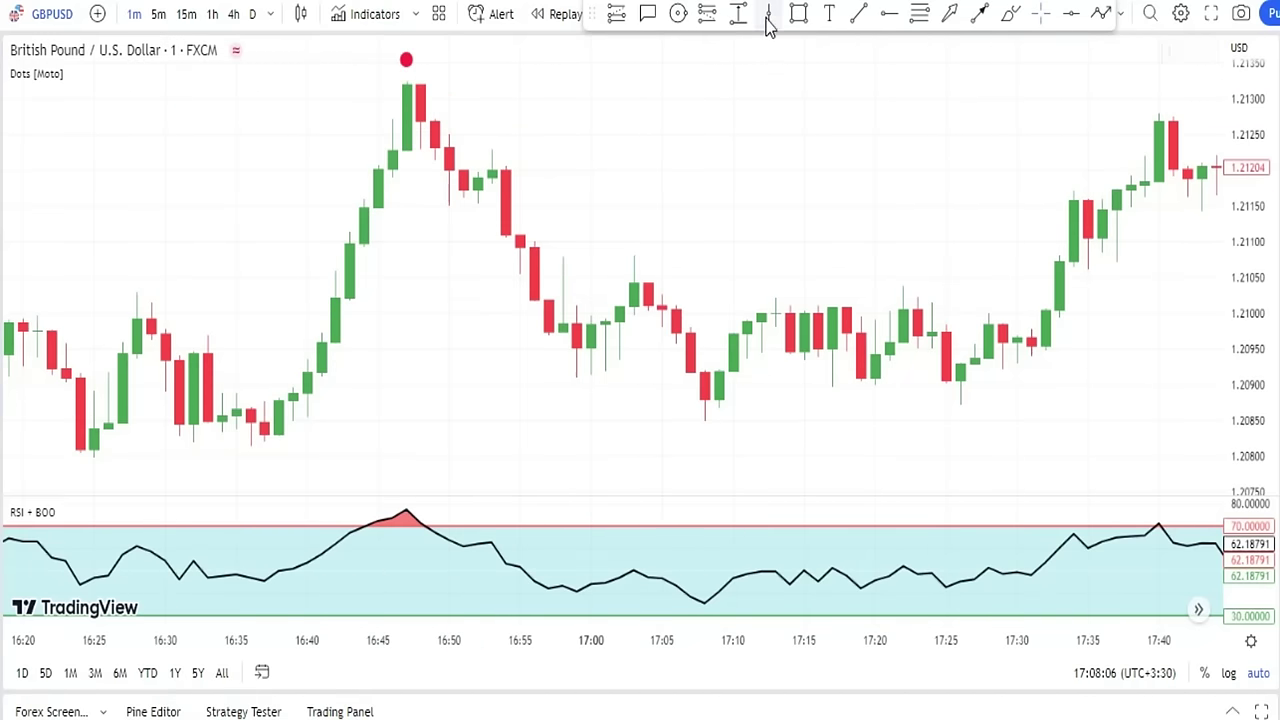
click(412, 226)
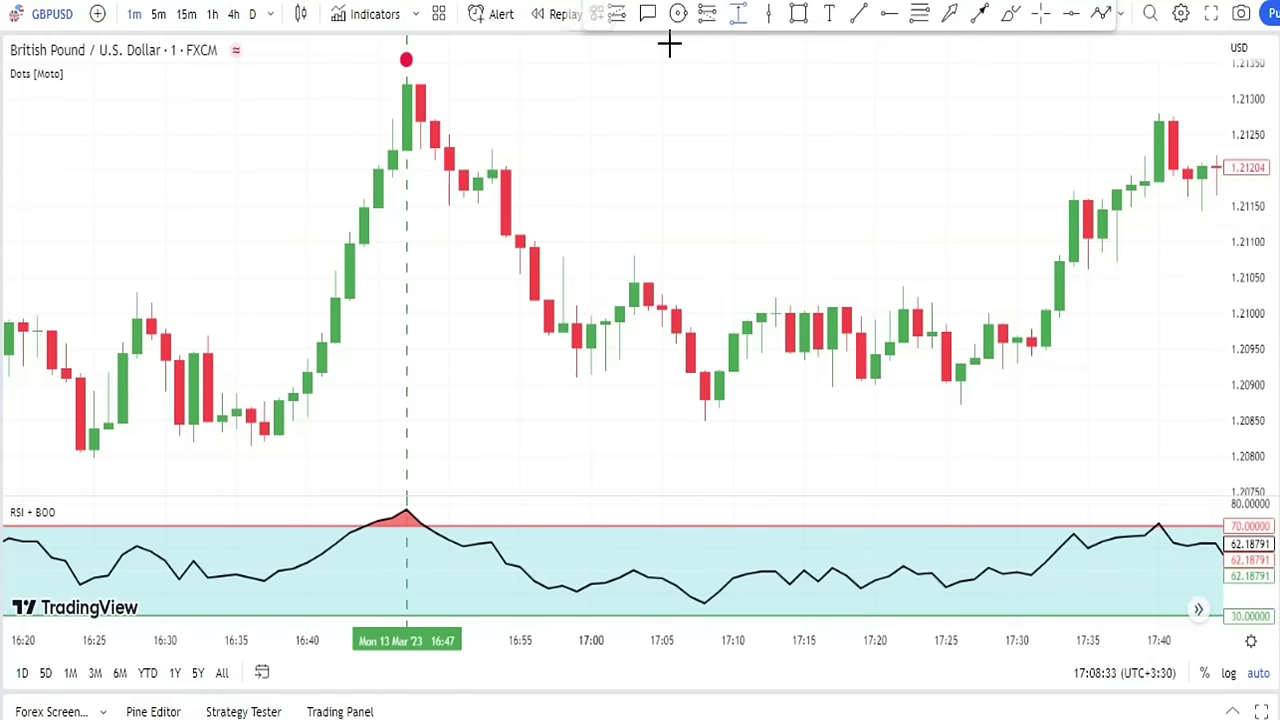
mouse_move(432, 150)
mouse_down()
mouse_move(666, 397)
mouse_move(709, 418)
mouse_up()
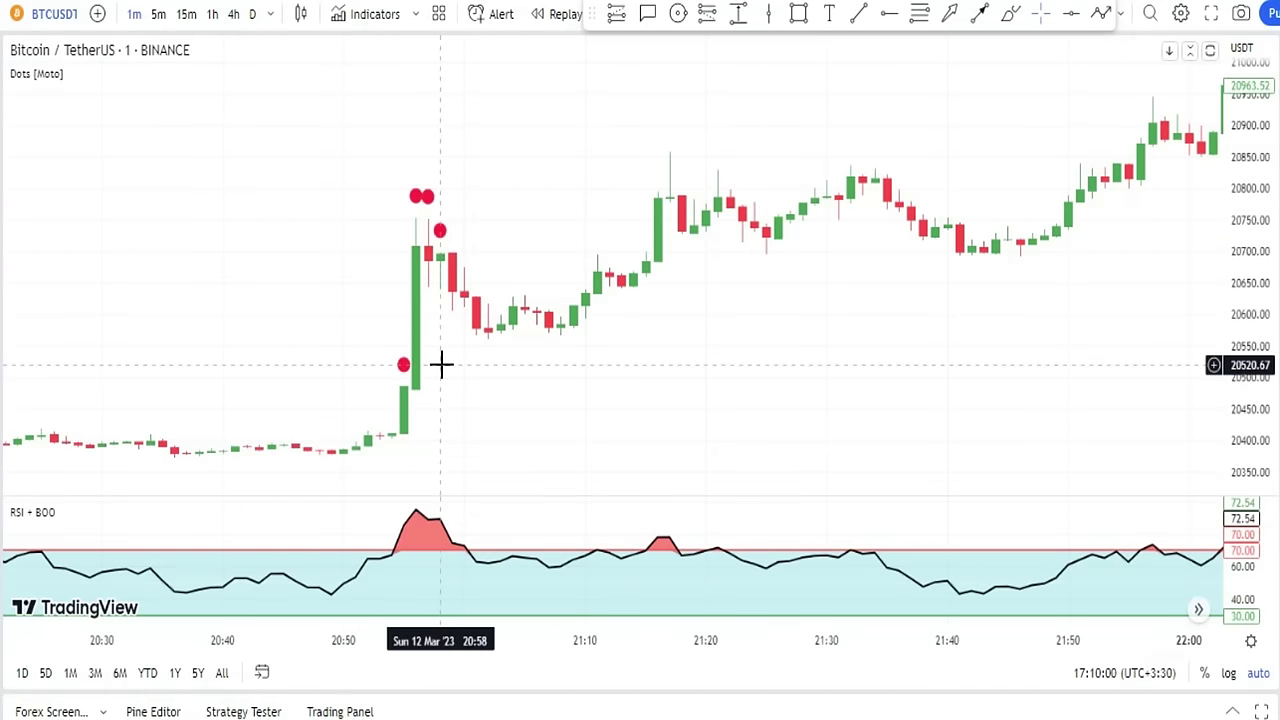
Add a vertical line on the 20:58 red-dot signal candle
drag(441, 367, 467, 366)
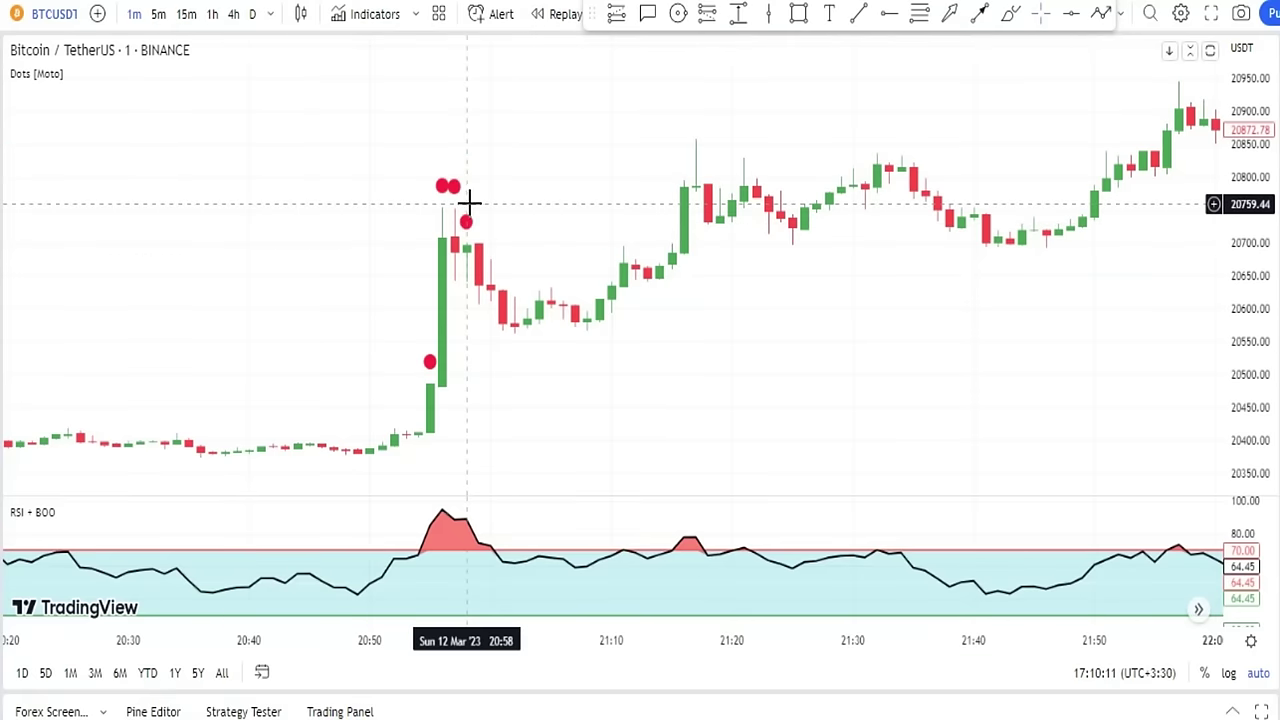
click(771, 15)
click(468, 195)
click(486, 206)
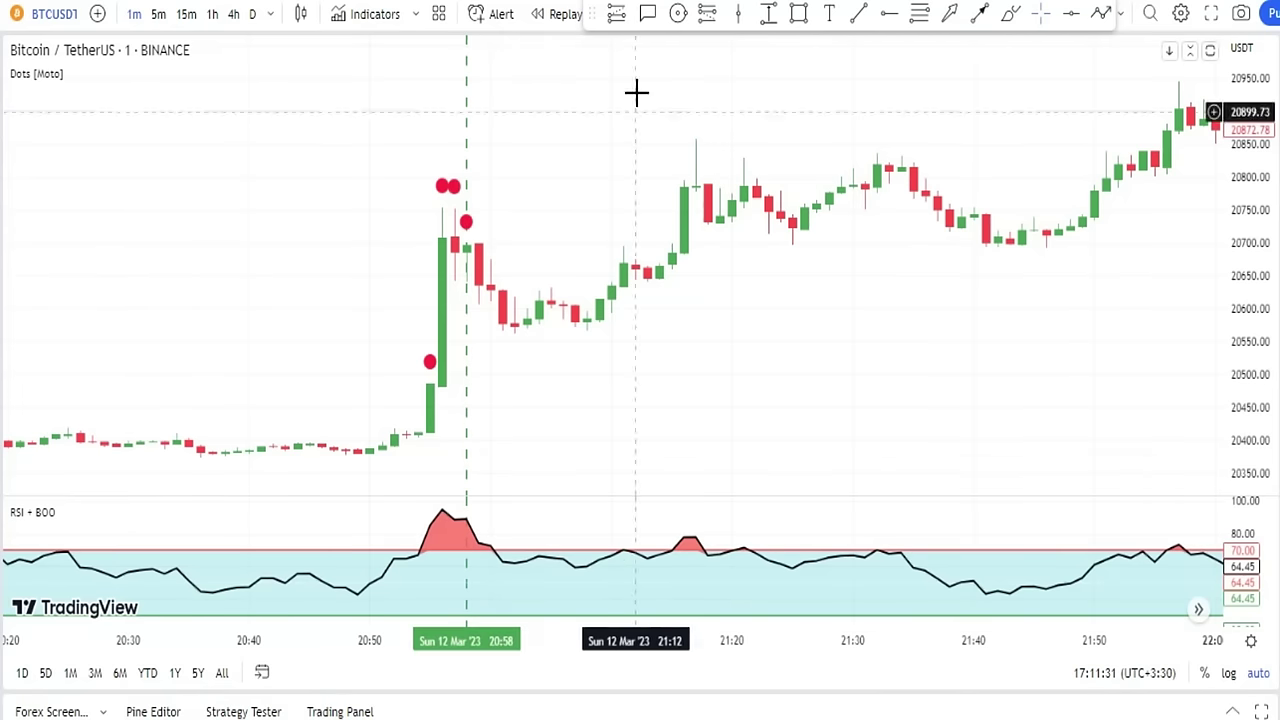
Measure the small move after the signal and the -1.89% fall after the 22:15 candle
mouse_move(488, 291)
mouse_down()
mouse_move(508, 334)
mouse_move(539, 340)
mouse_up()
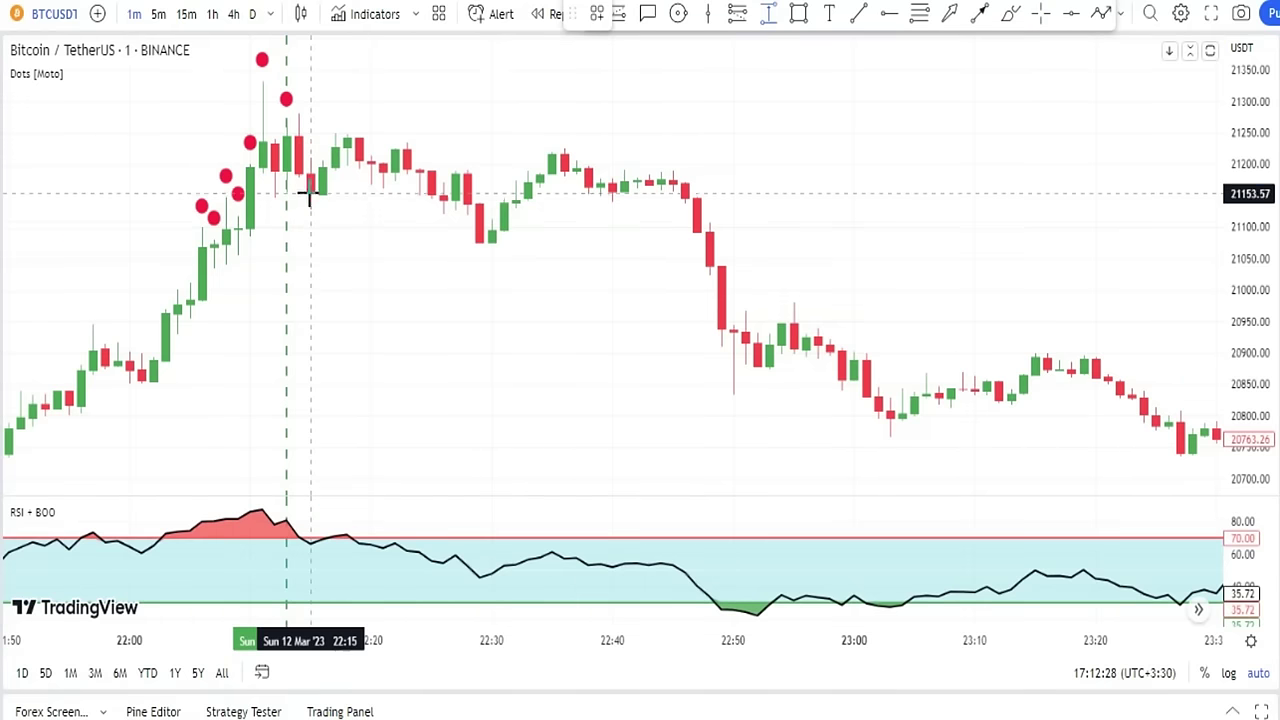
shift+click(310, 193)
click(1183, 443)
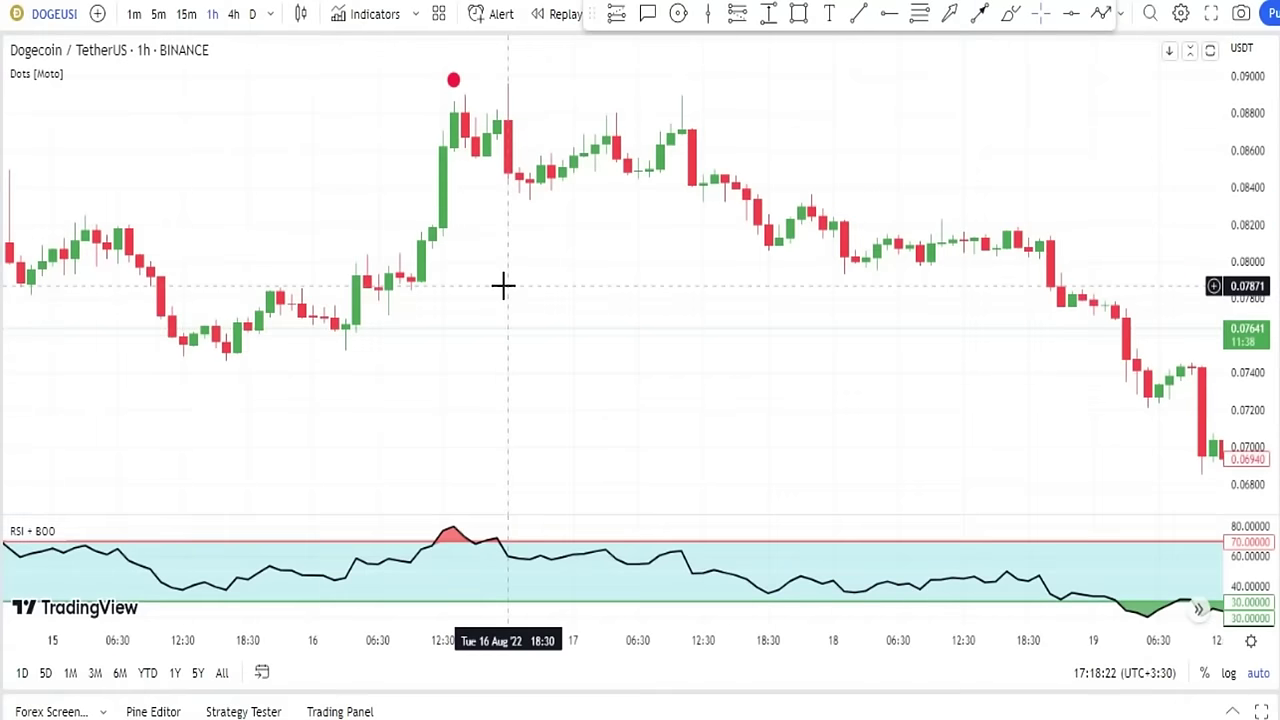
Measure Dogecoin's −20.09% drop from the 16 August red-dot candle, then place a text label
scroll(503, 287, down, 1)
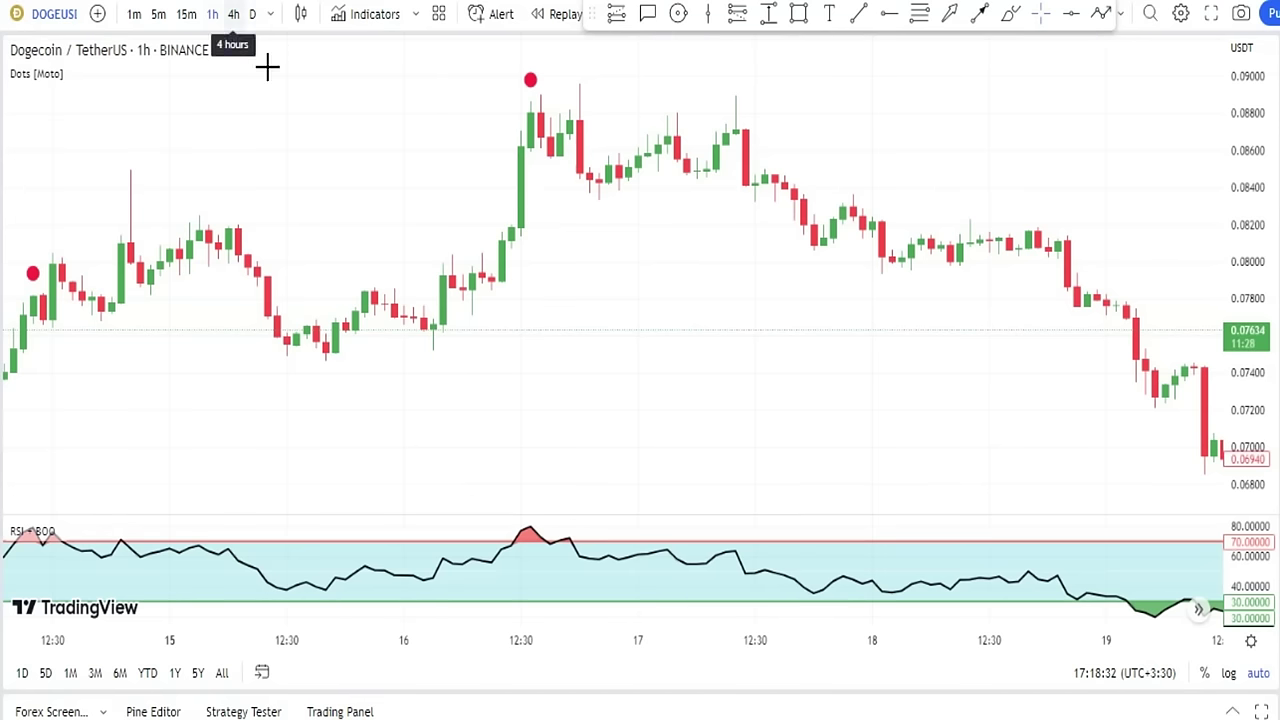
scroll(549, 277, right, 3)
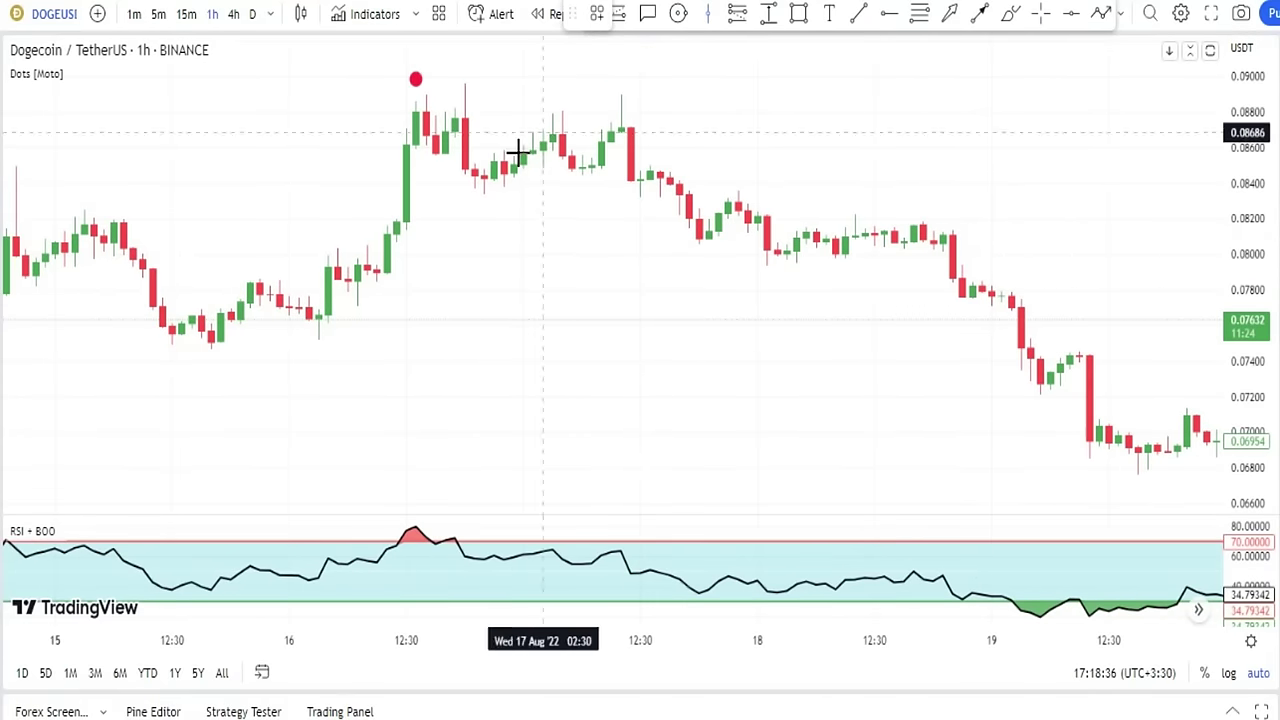
click(768, 13)
click(435, 151)
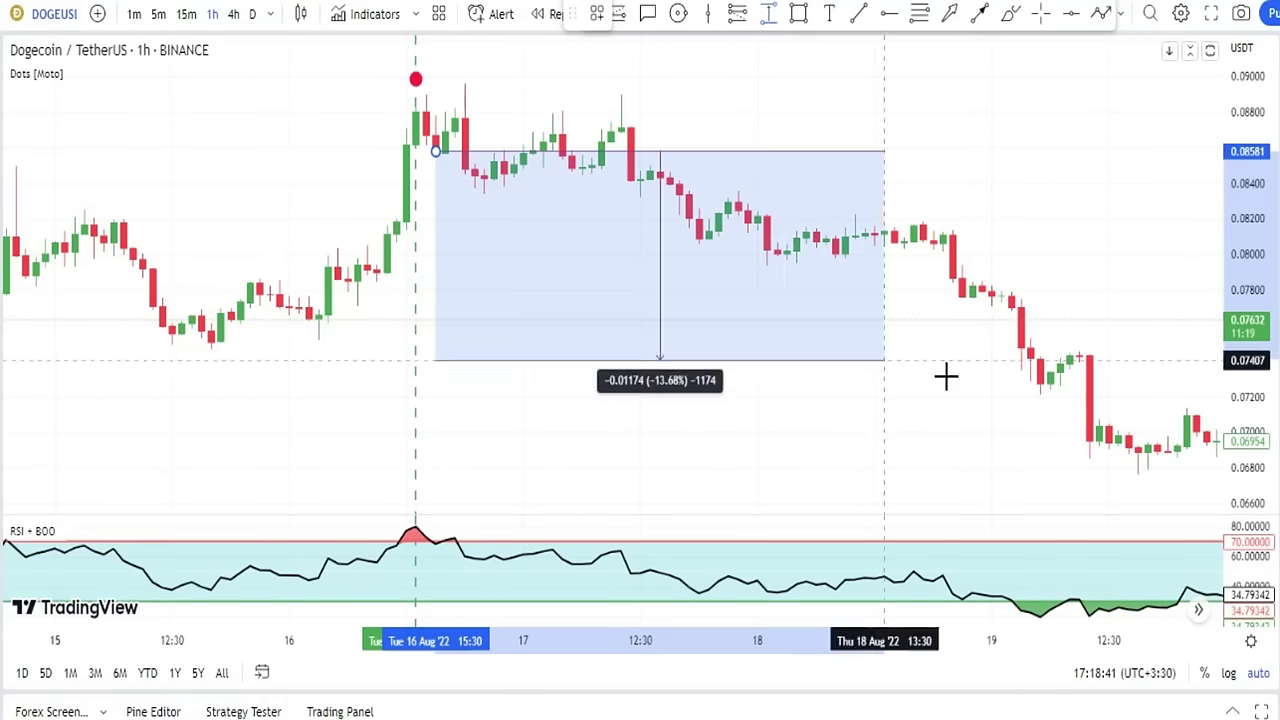
click(1147, 458)
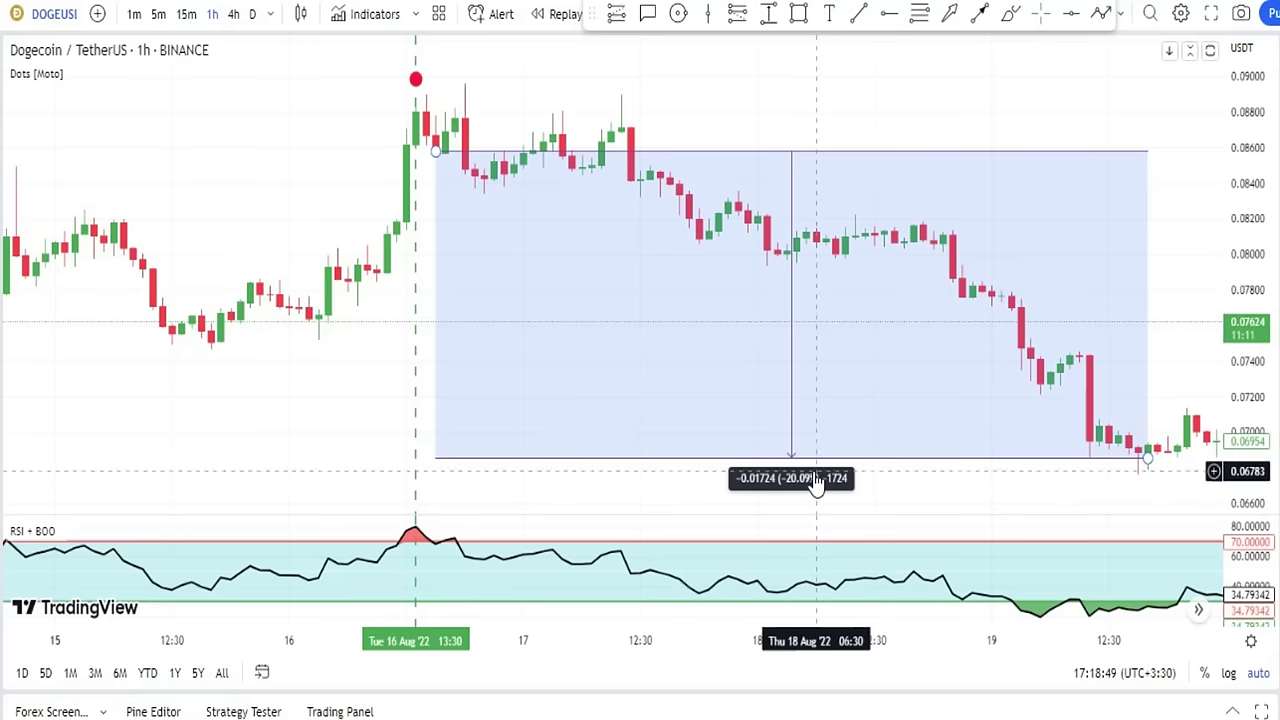
click(829, 14)
click(519, 248)
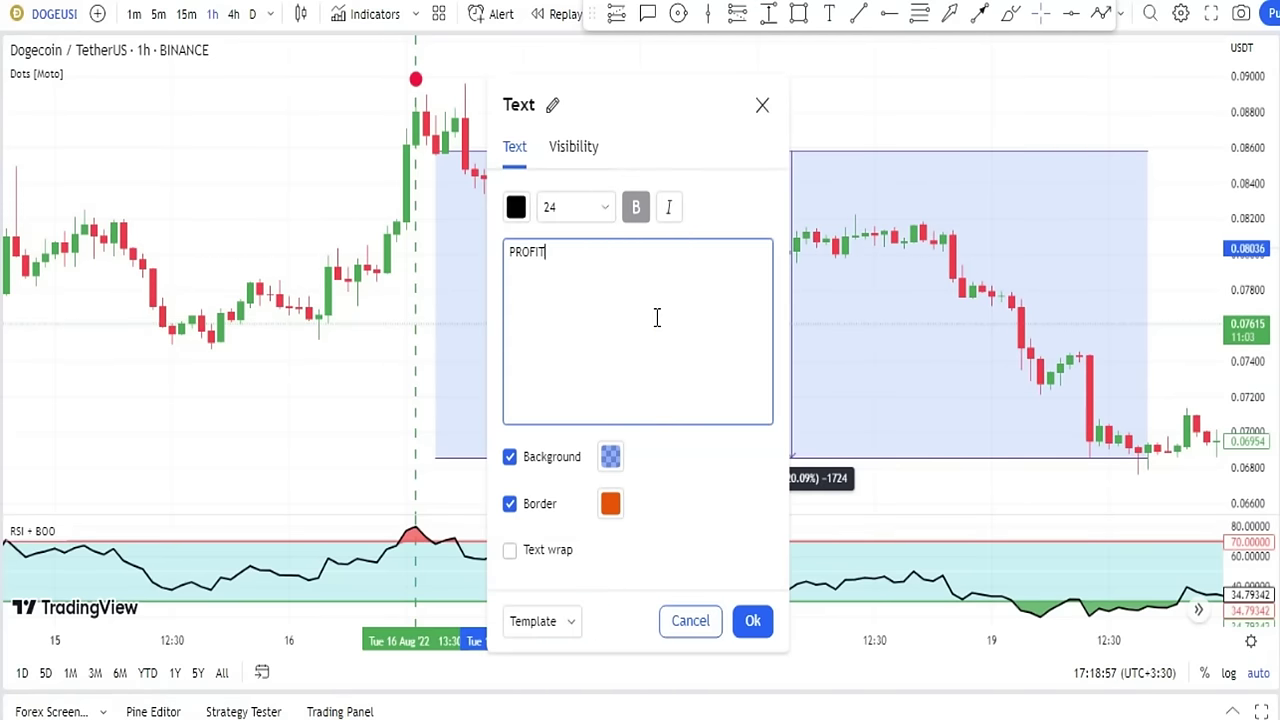
Write the two-line 'PROFIT:' / 'SPOT:' label and drag it inside the measured range
text(PROFIT:)
key(Return)
text(SPOT: 20%)
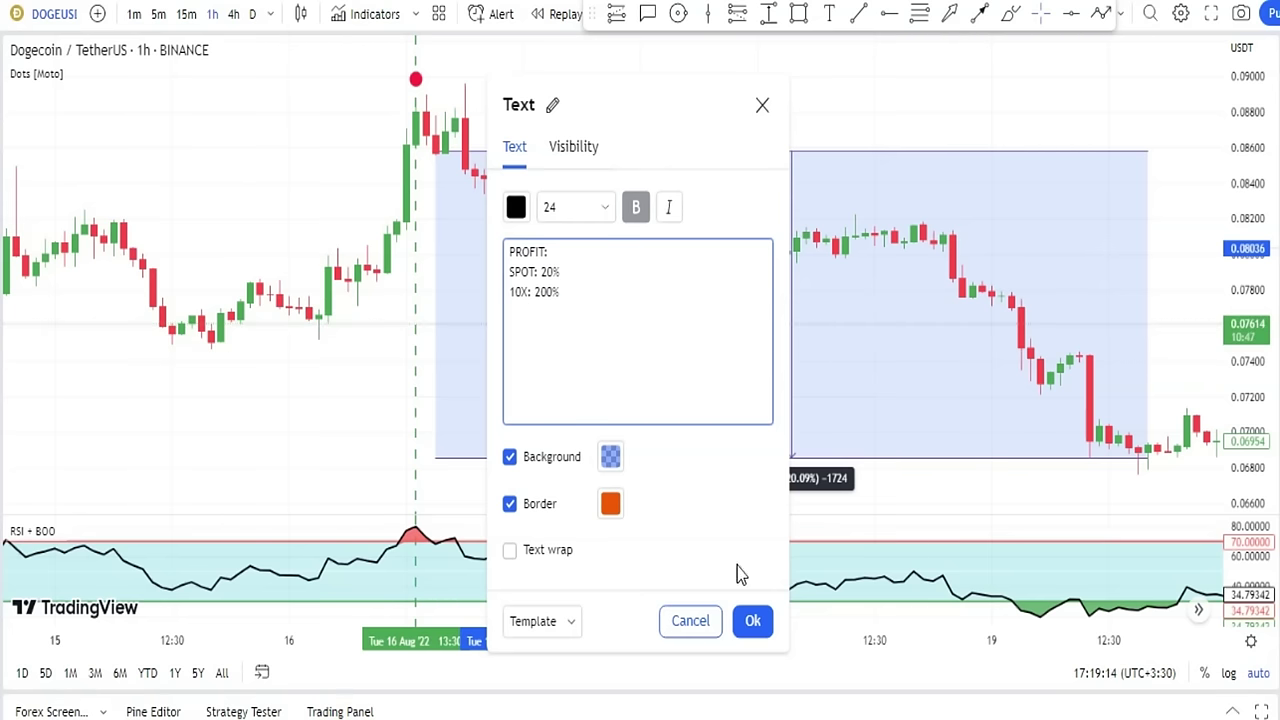
click(752, 620)
drag(600, 334, 617, 292)
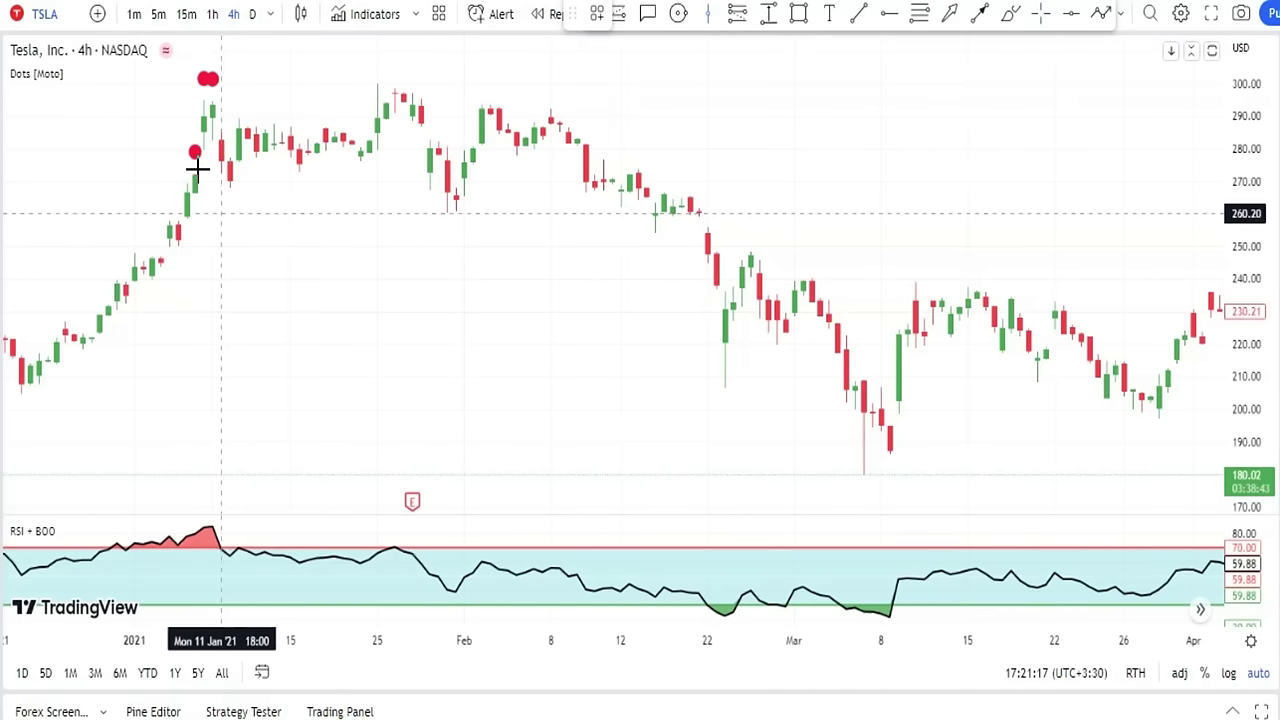
Mark Tesla's 8 January signal bar with a vertical line and measure the −32.65% drop to 5 March
click(216, 271)
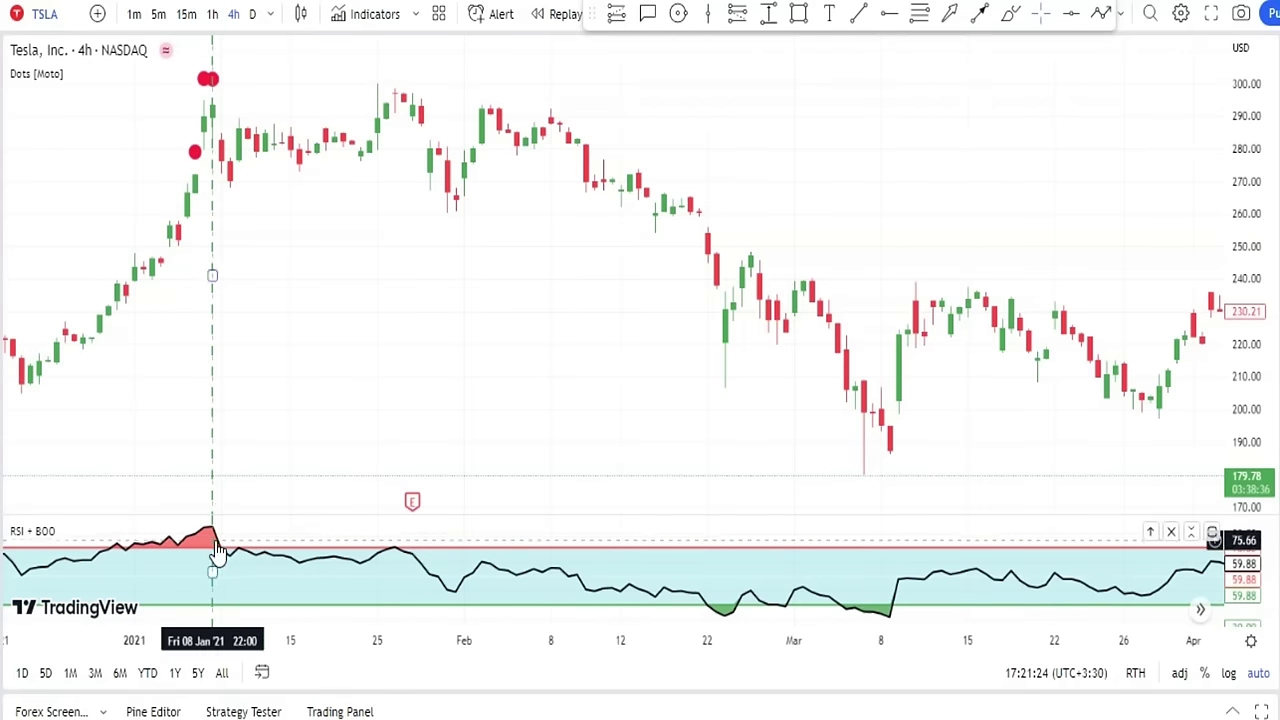
shift+click(229, 179)
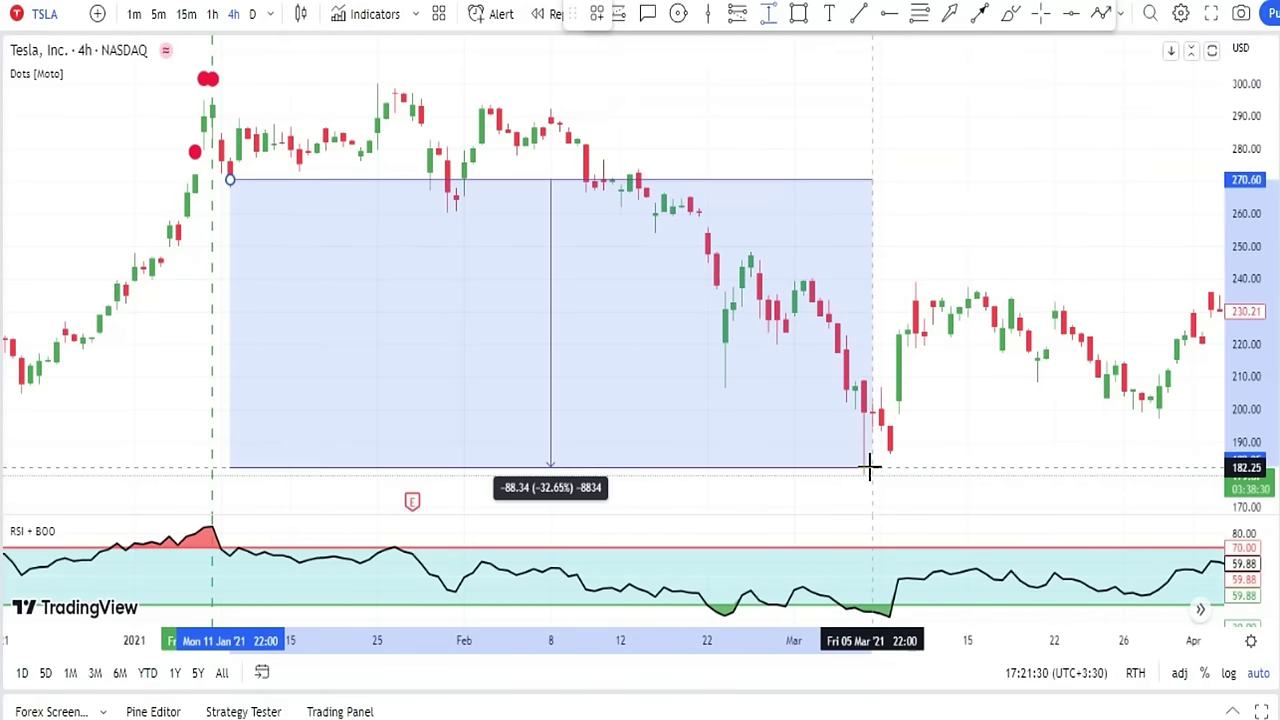
click(870, 467)
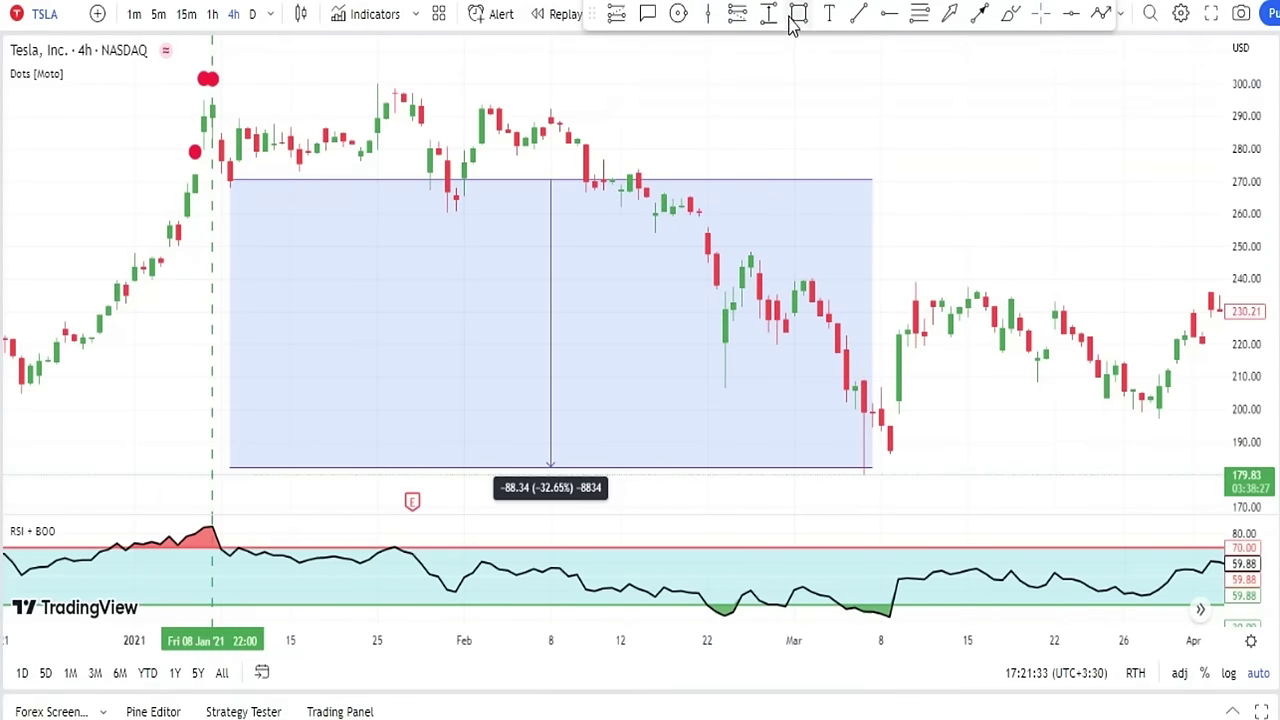
Add a 'PROFIT: SPOT: 32%' / '10X' text label inside the Tesla measurement box
click(826, 14)
click(337, 211)
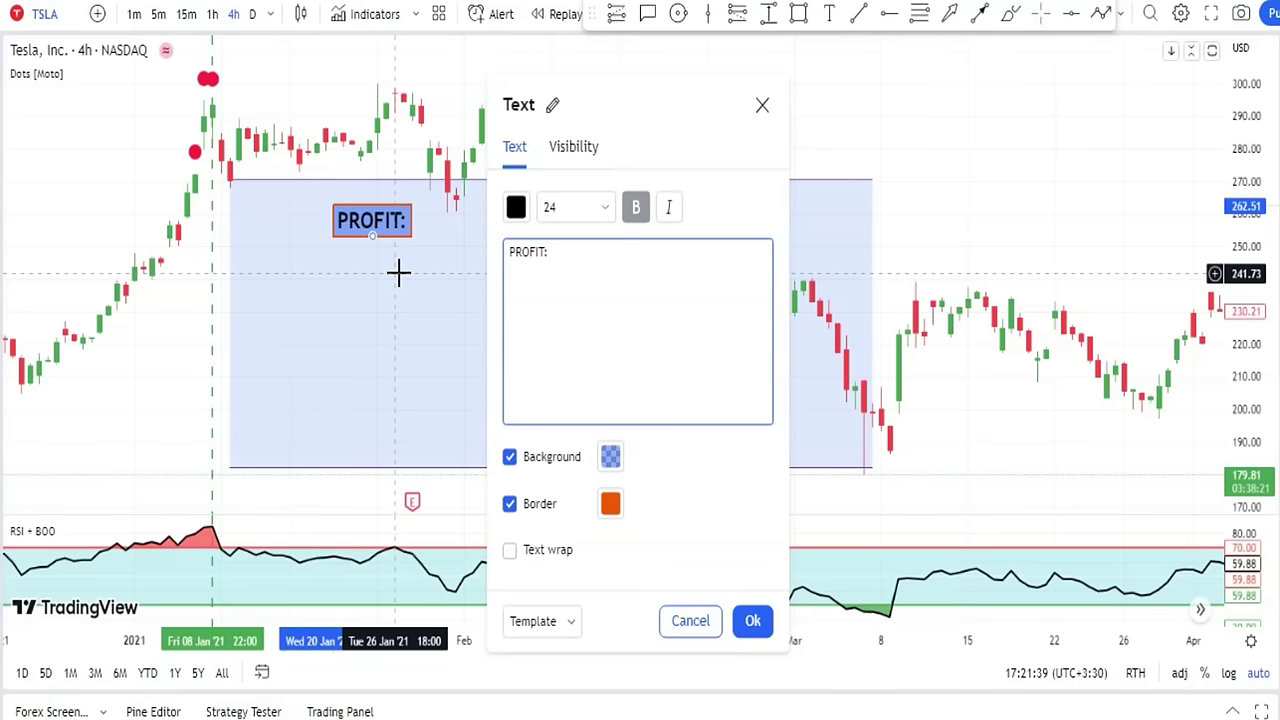
text(PROFIT: SPO)
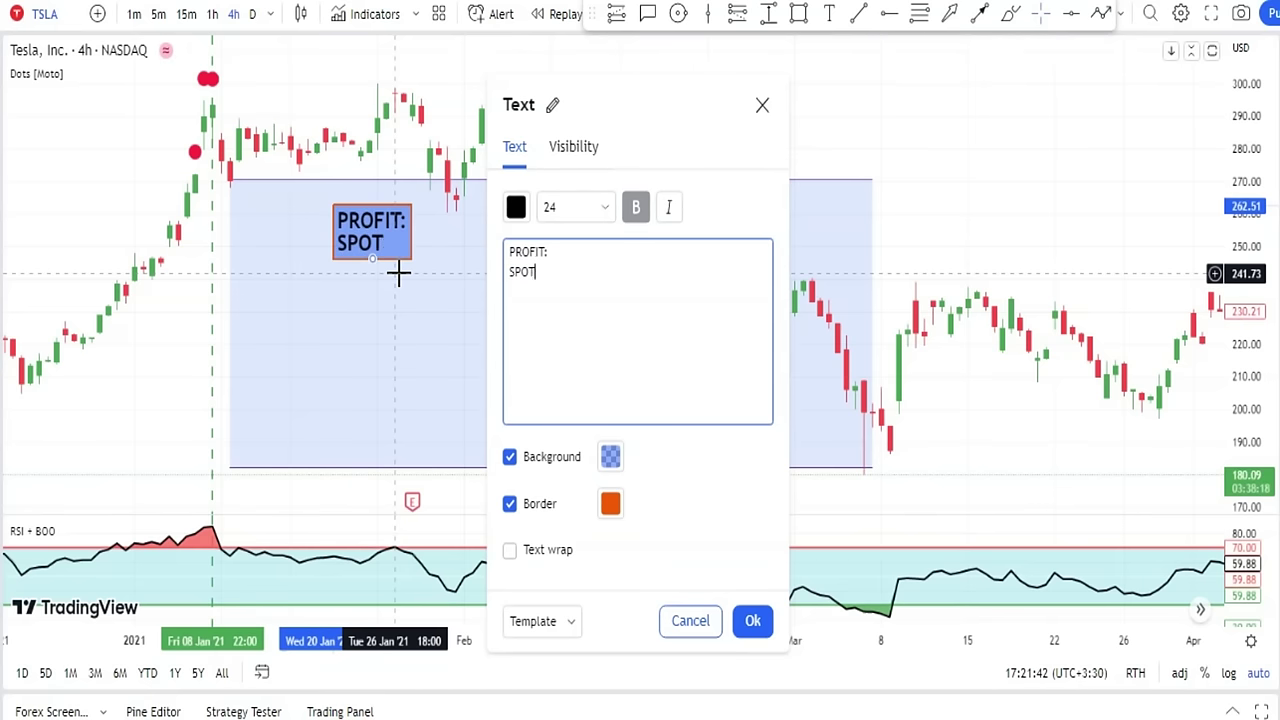
text(T: 32%)
key(Return)
text(10X: 320%)
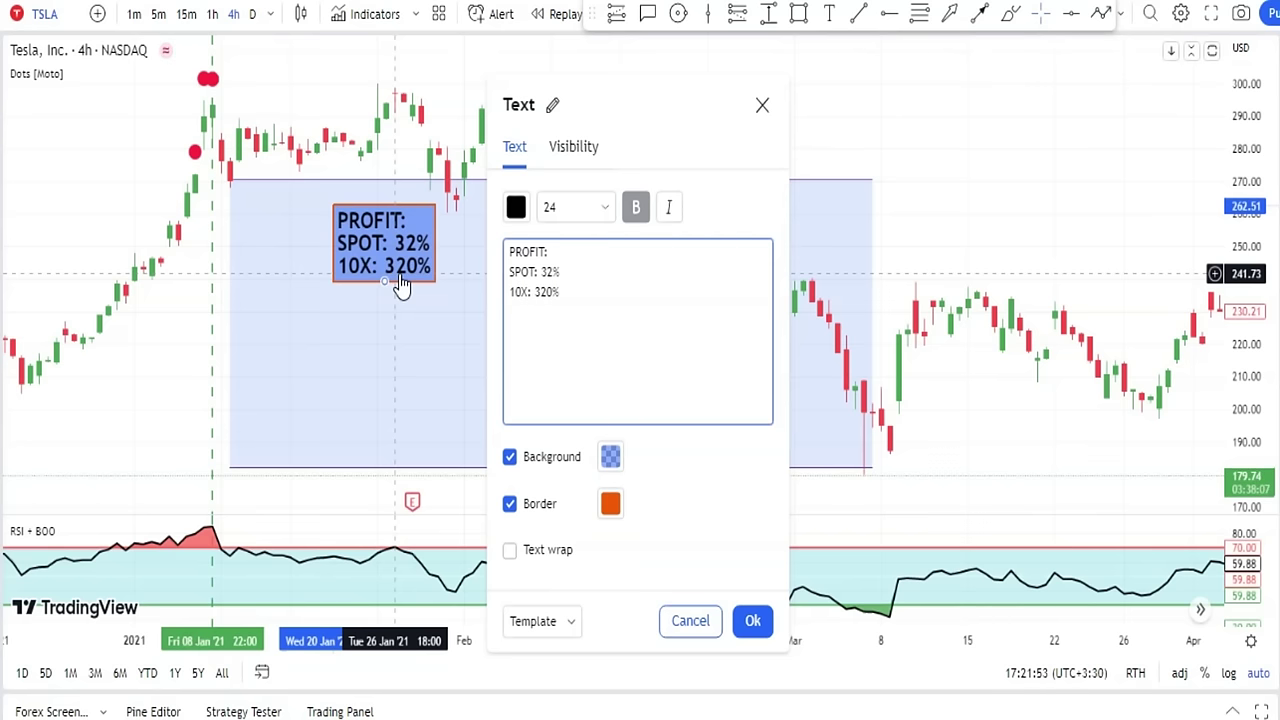
click(752, 621)
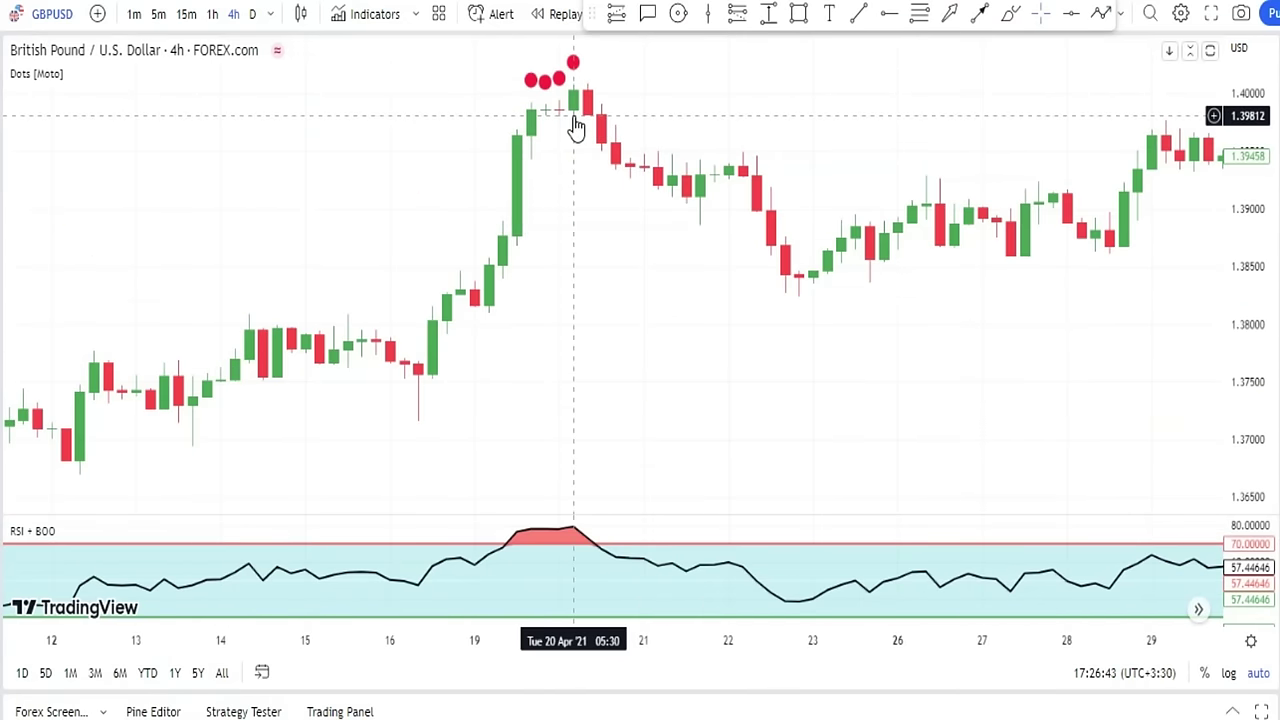
Search 'STOCH' in Indicators and add Stochastic Histogram to the GBPUSD chart
click(378, 20)
drag(474, 104, 247, 62)
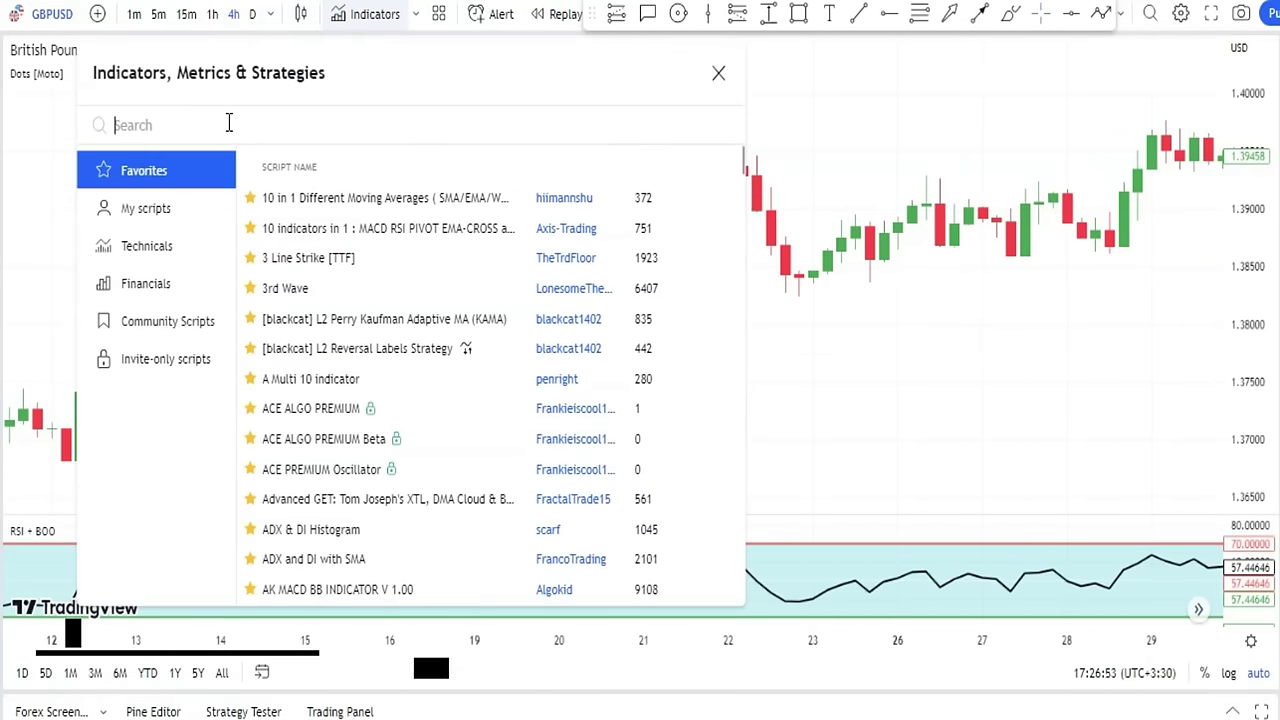
text(STOCH)
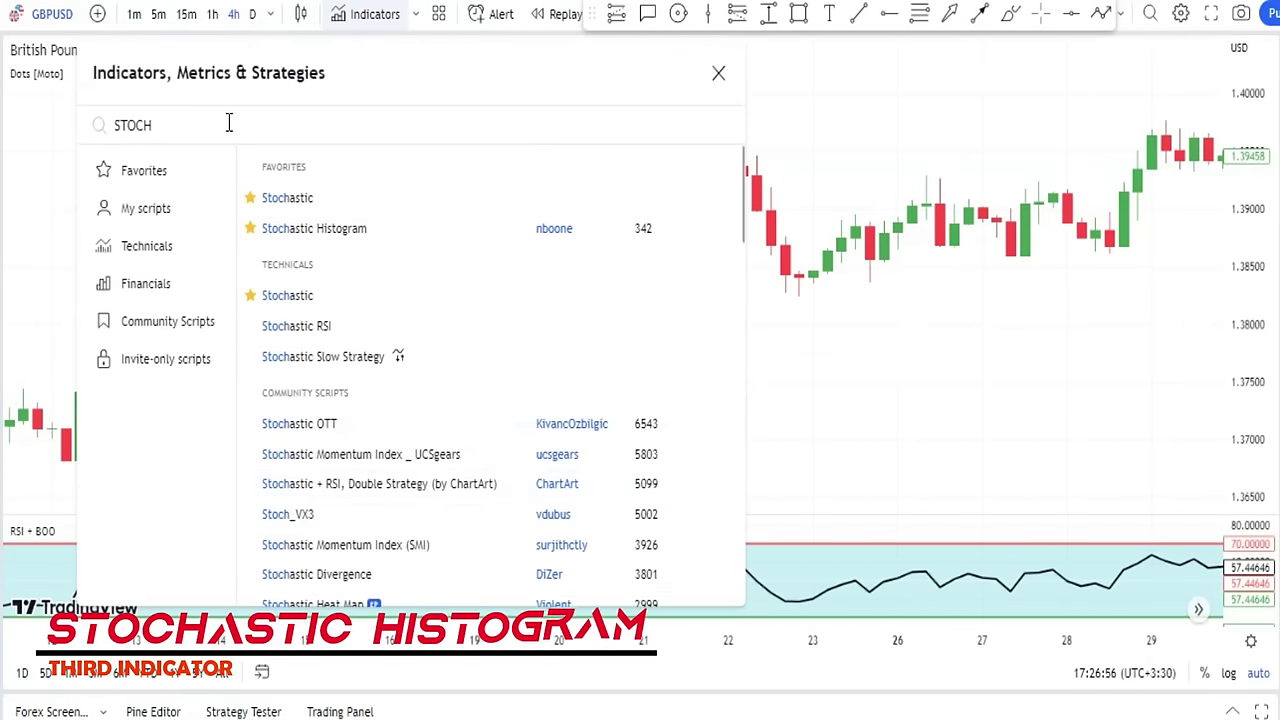
click(326, 232)
click(718, 72)
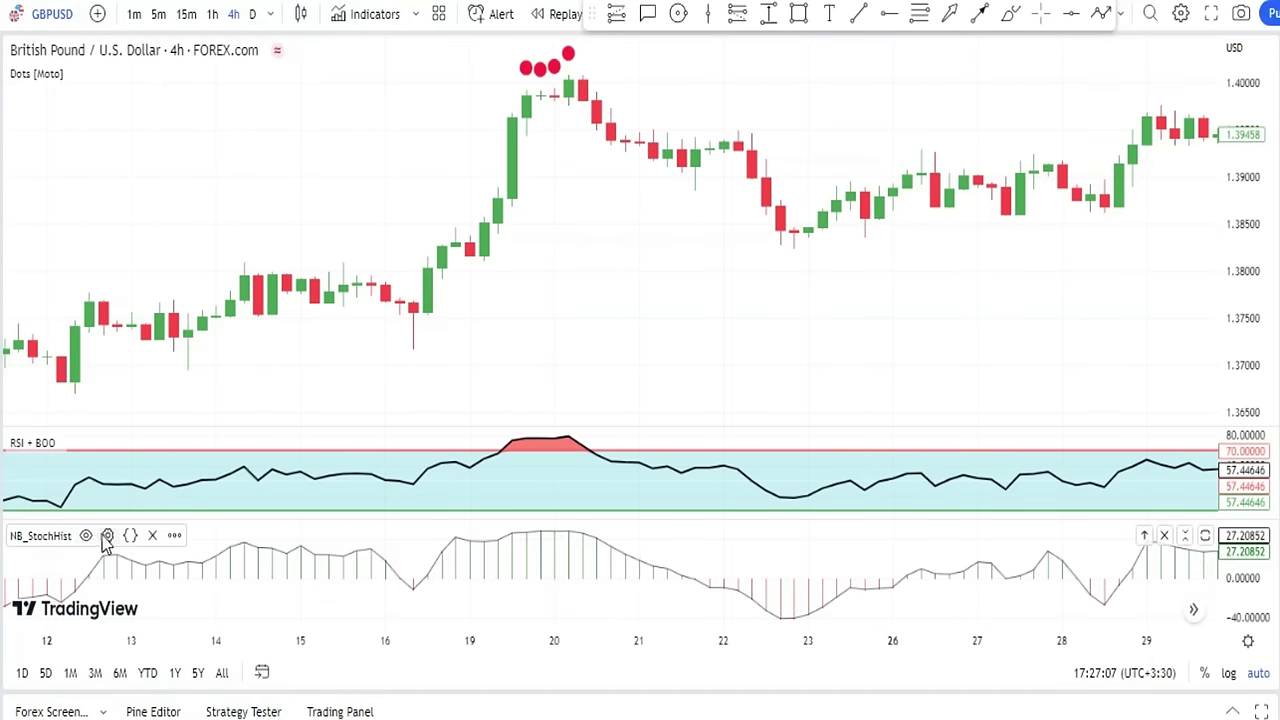
Edit NB_StochHist's SmoothK, then make its green bars fully opaque with the thickest line
click(108, 536)
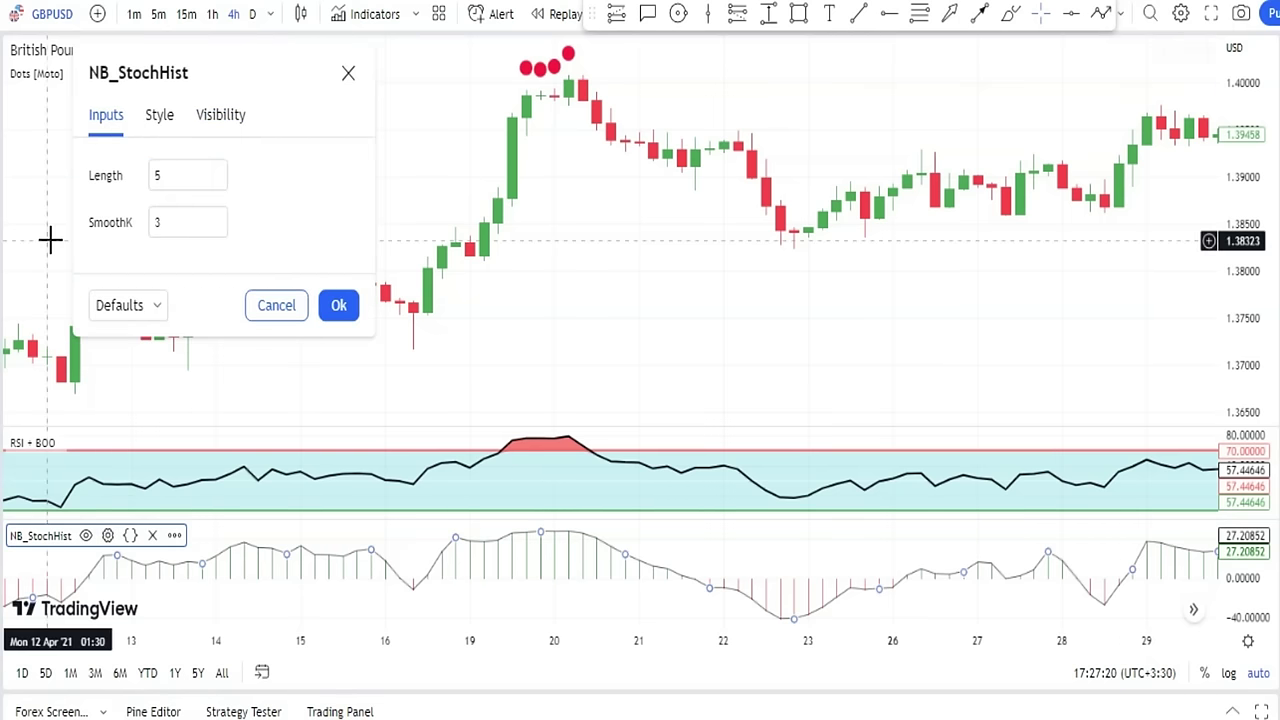
click(170, 221)
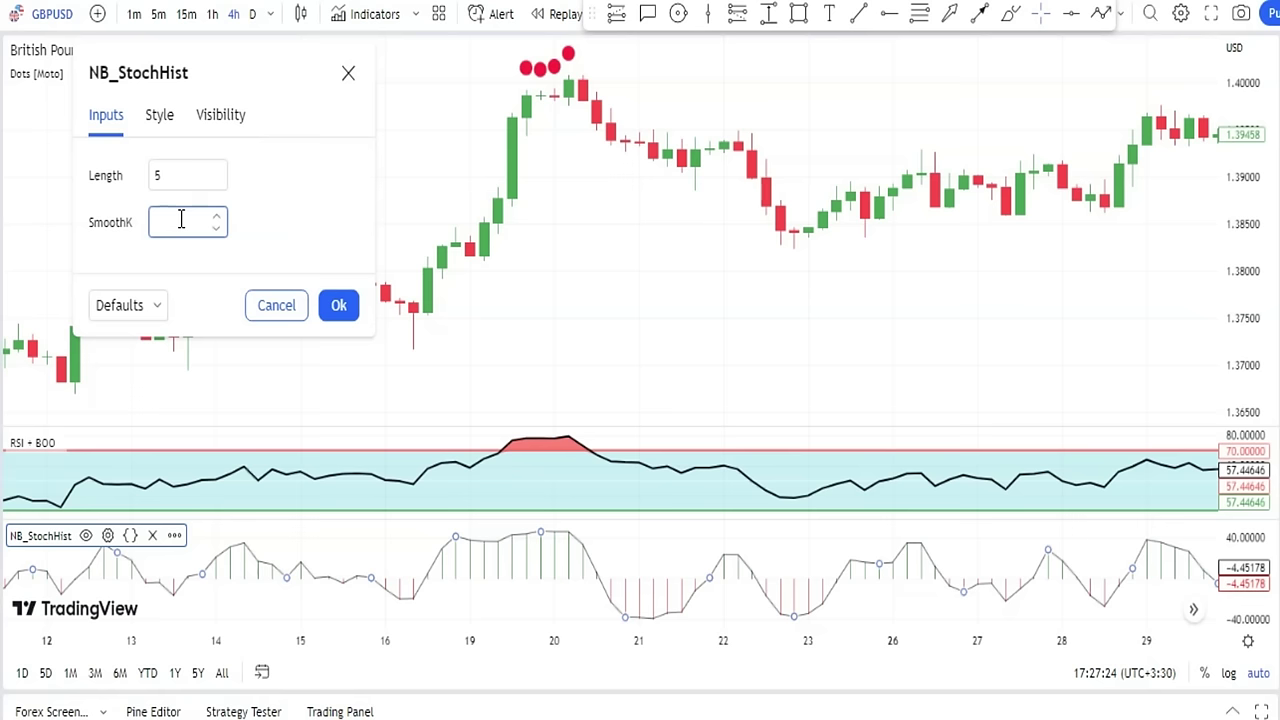
click(160, 116)
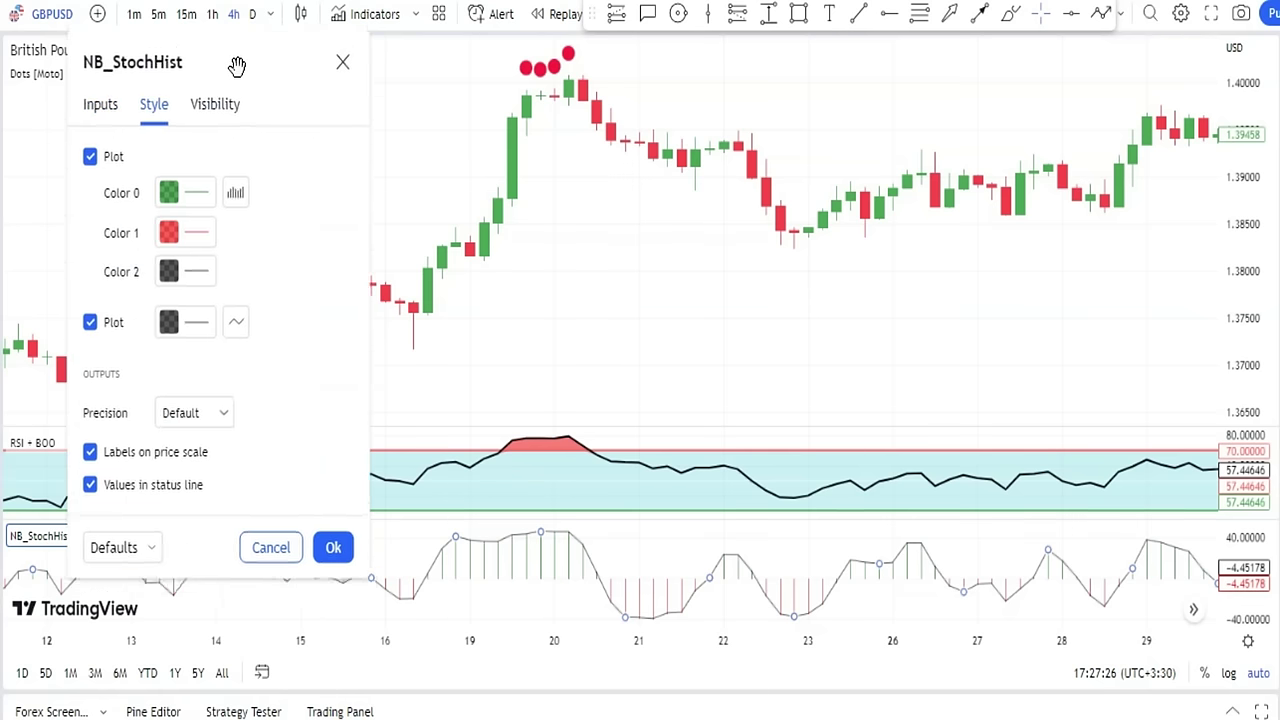
click(170, 182)
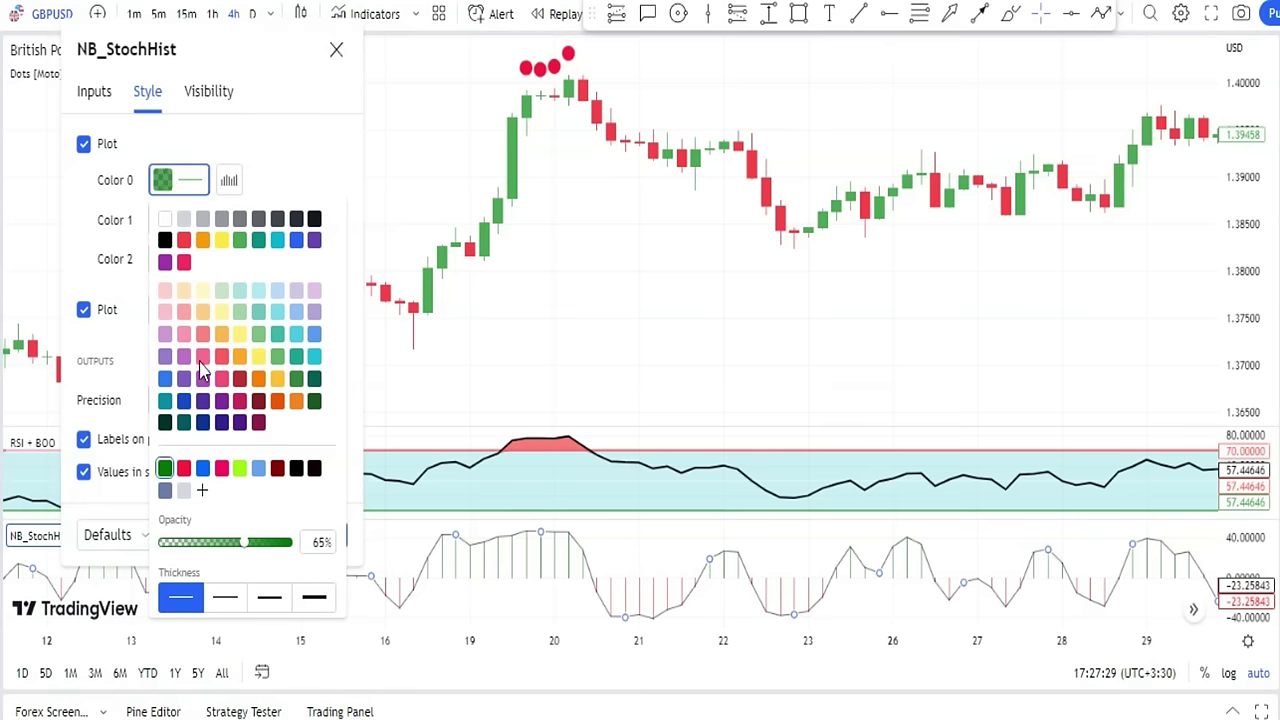
drag(244, 542, 287, 541)
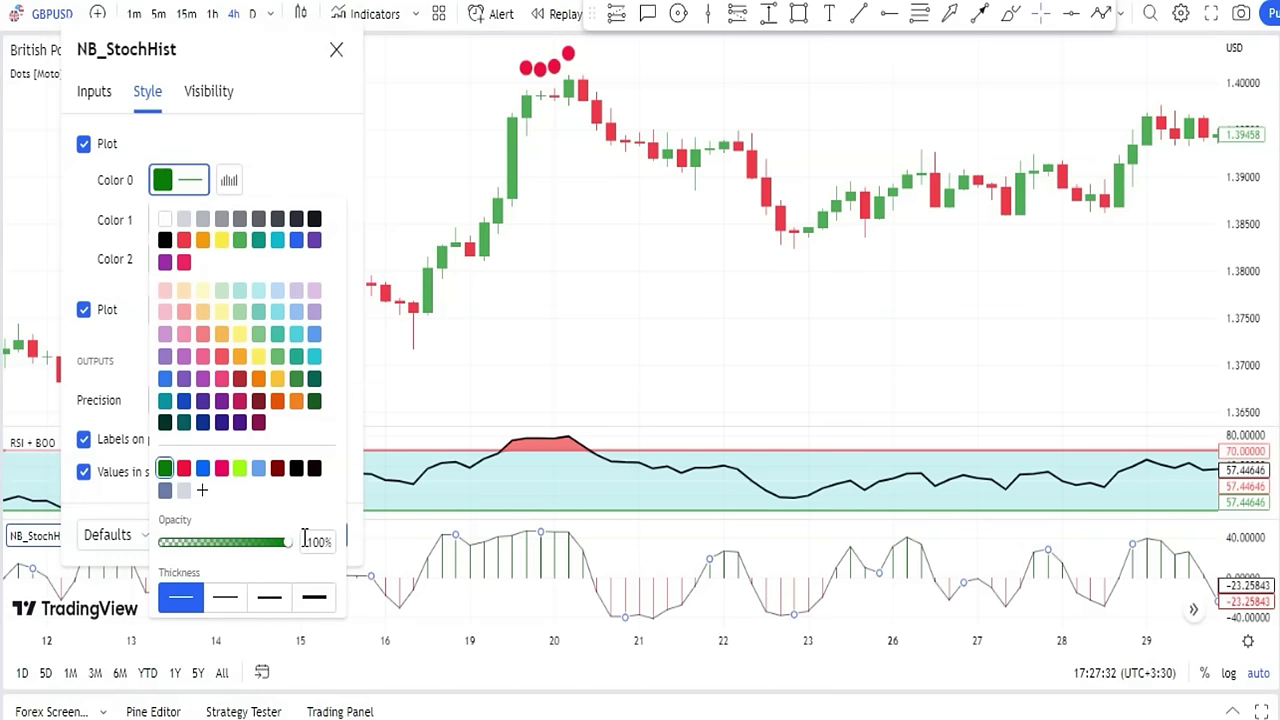
click(313, 597)
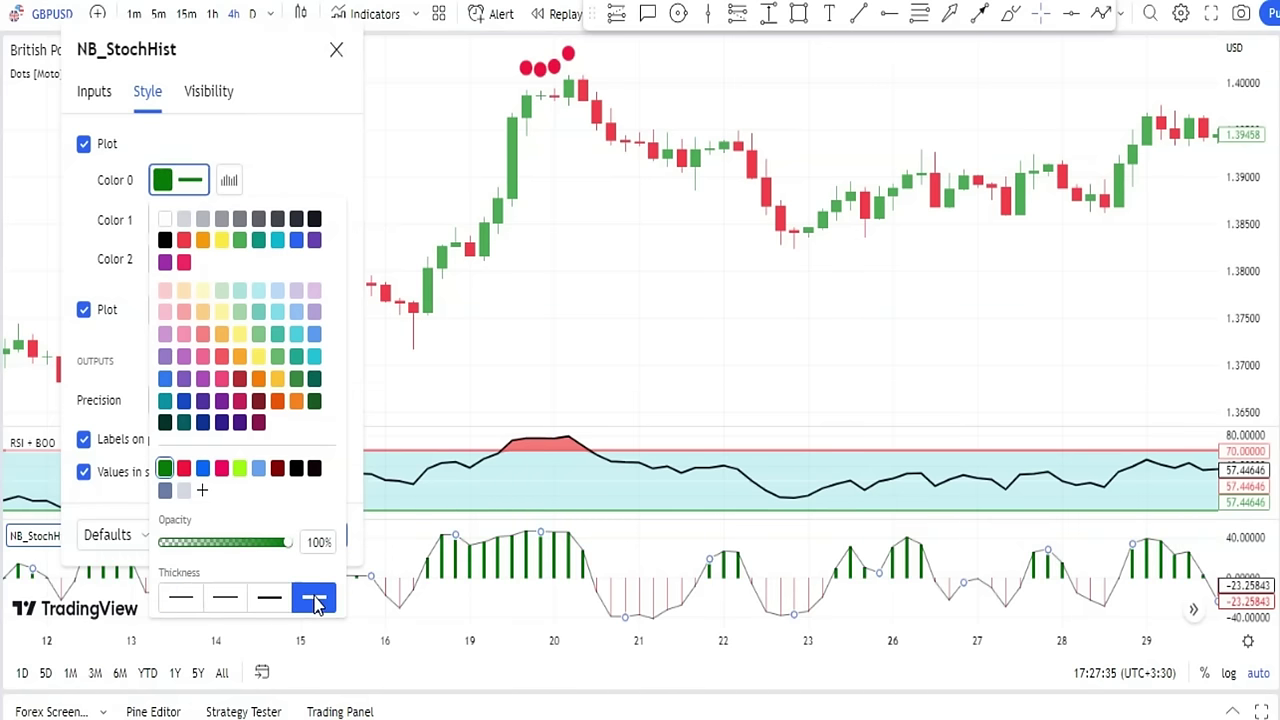
click(313, 168)
Make the red histogram bars fully opaque and thickest, and apply the settings
click(178, 222)
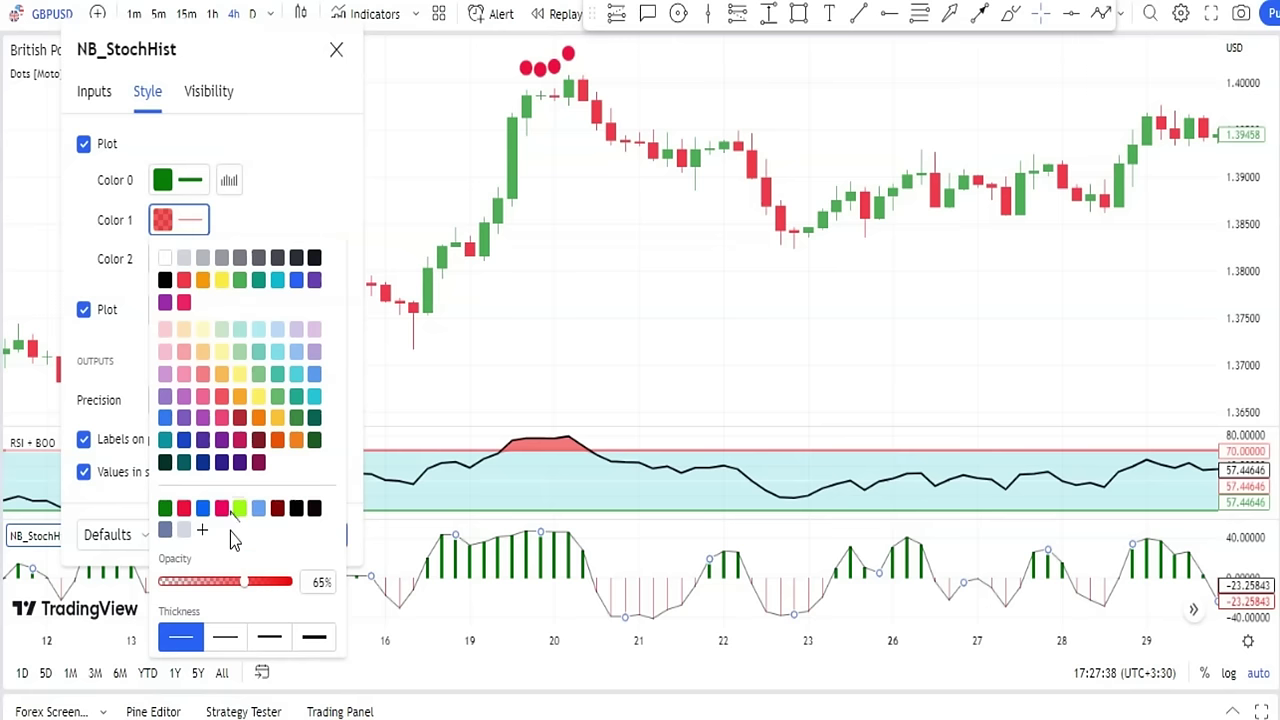
drag(255, 590, 342, 594)
click(314, 637)
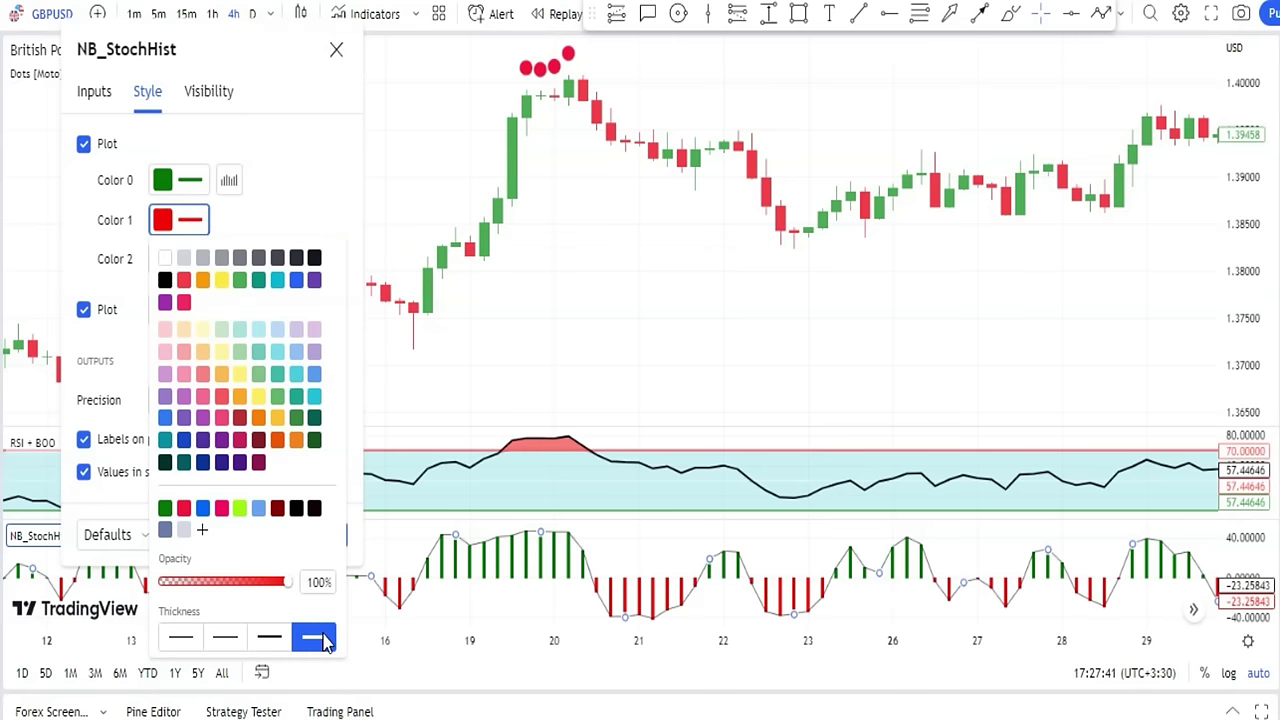
click(298, 178)
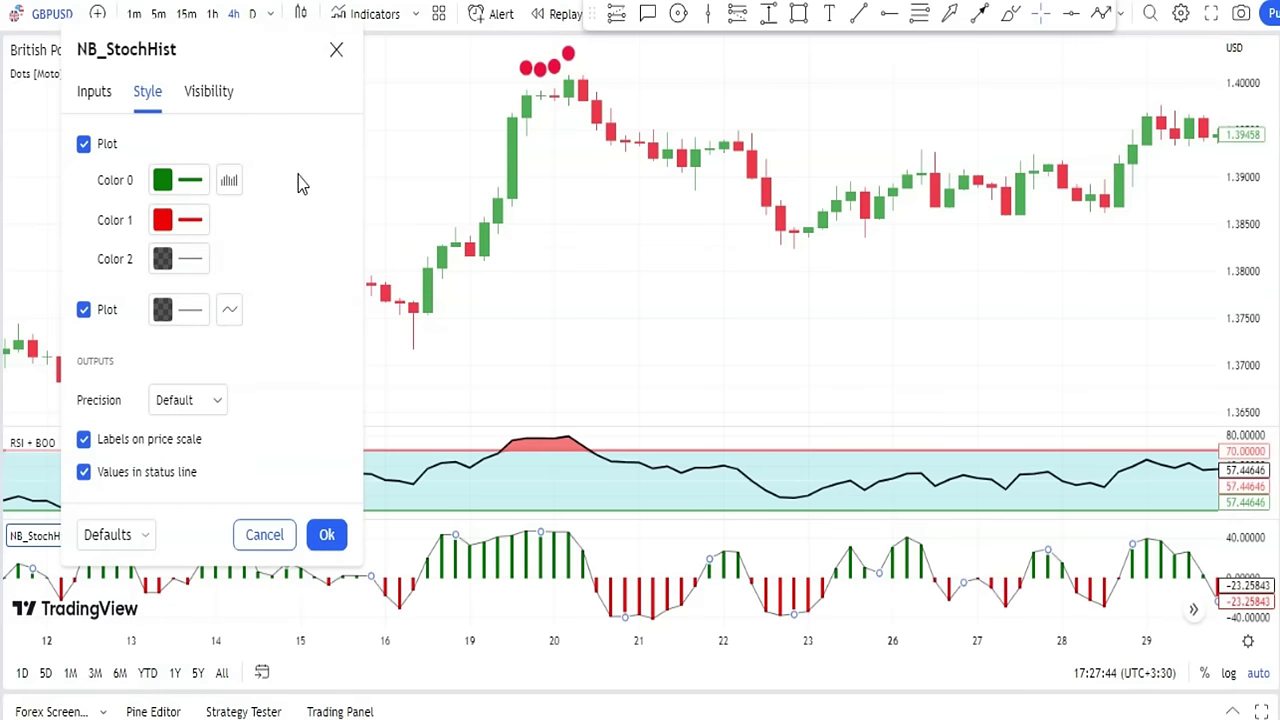
click(327, 536)
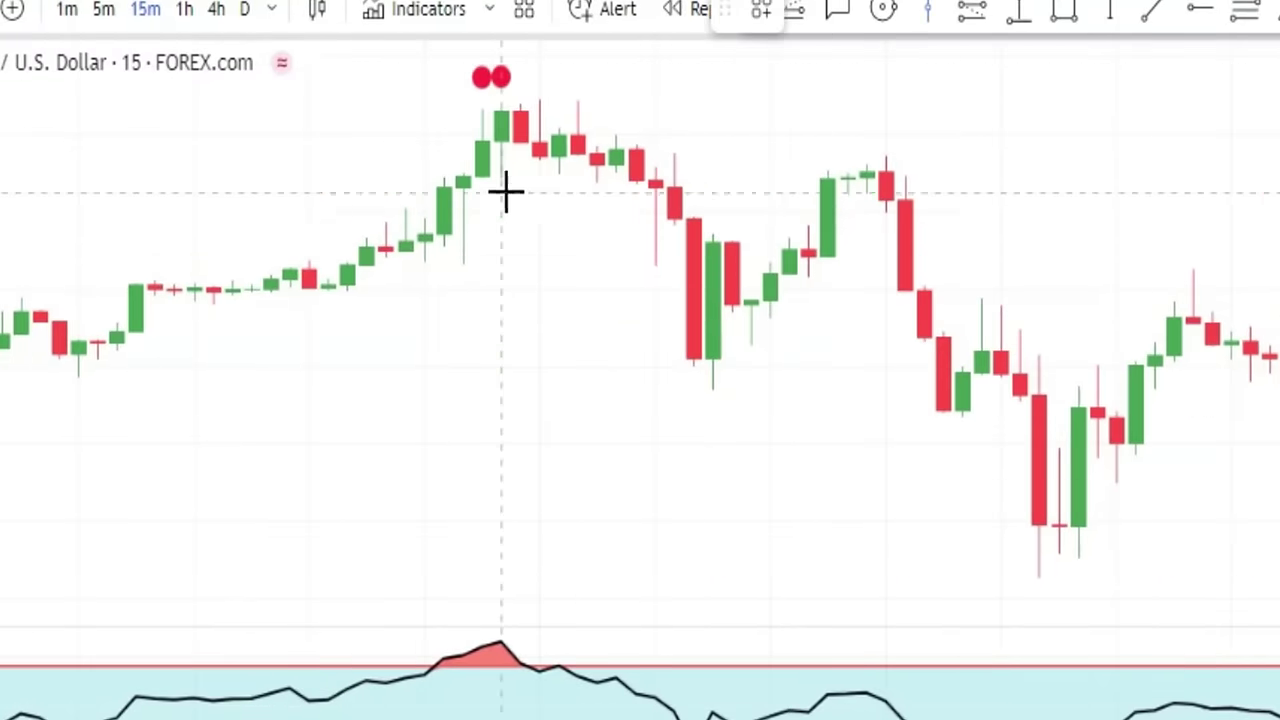
Draw vertical lines at the 1 March red-dot signal candle, the next bar and the entry bar
click(495, 224)
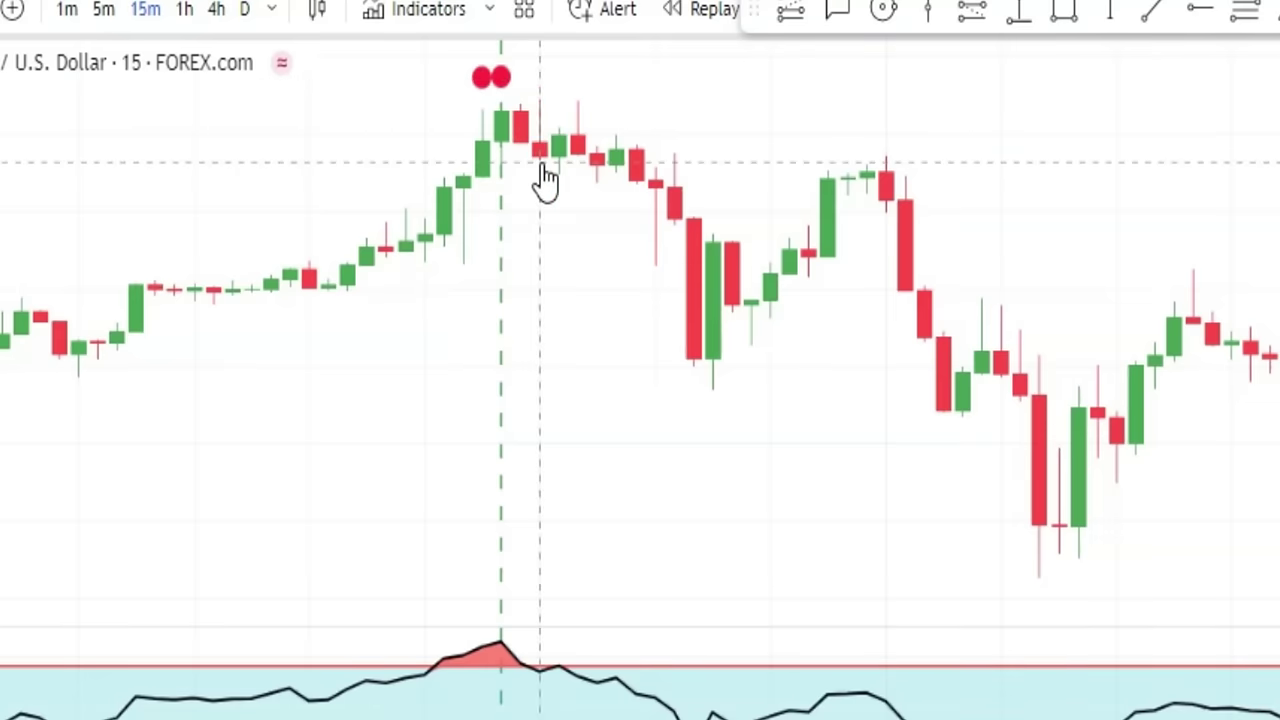
click(539, 250)
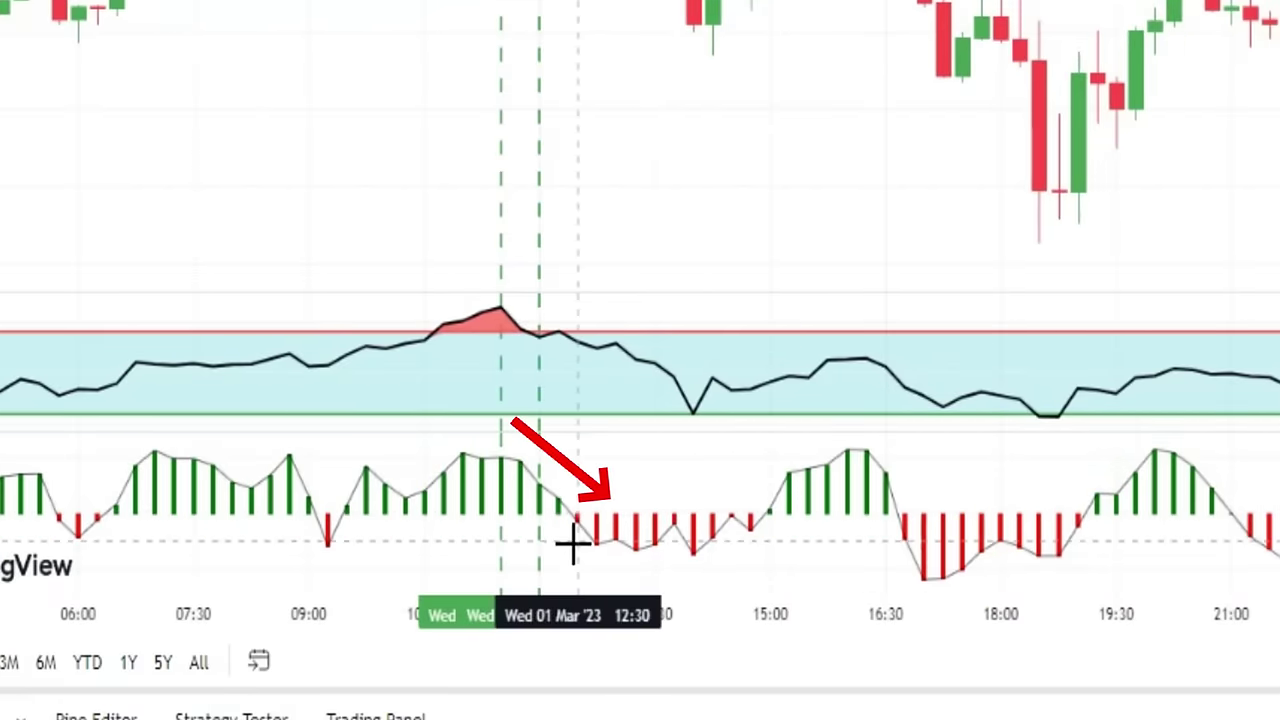
click(577, 170)
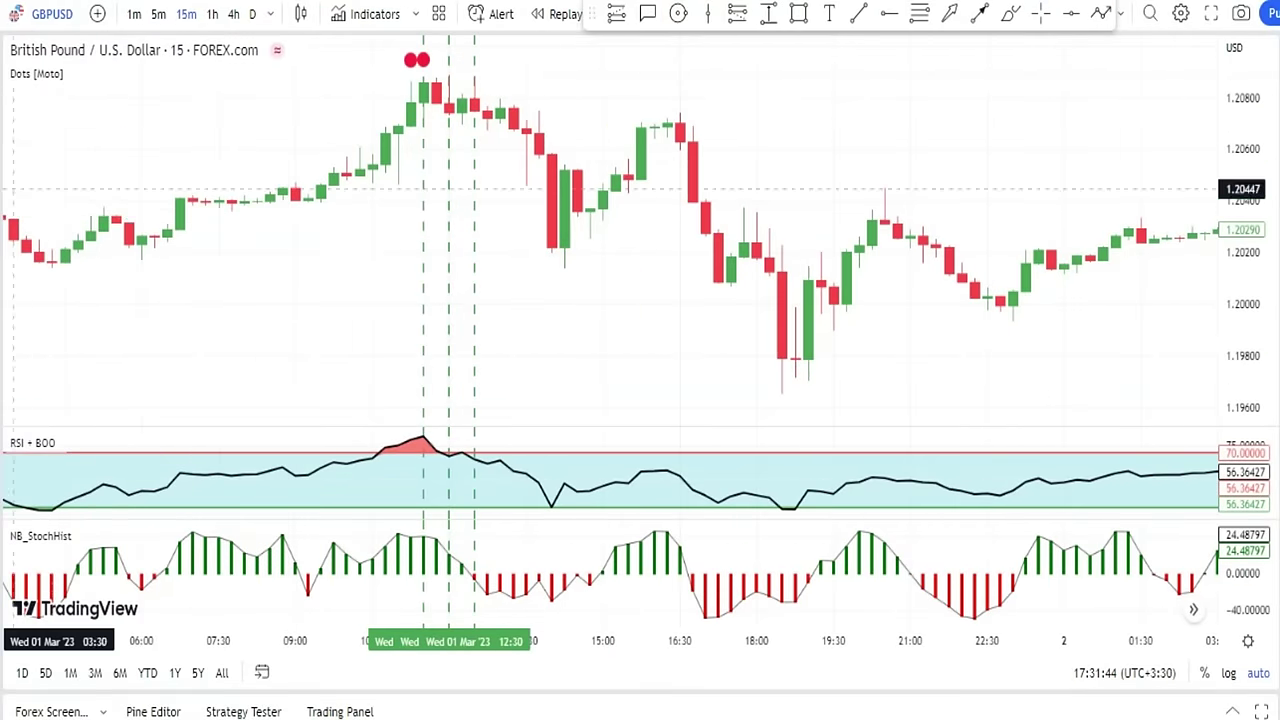
Place a checkmark above the entry candle and a position box at the entry bar
click(497, 84)
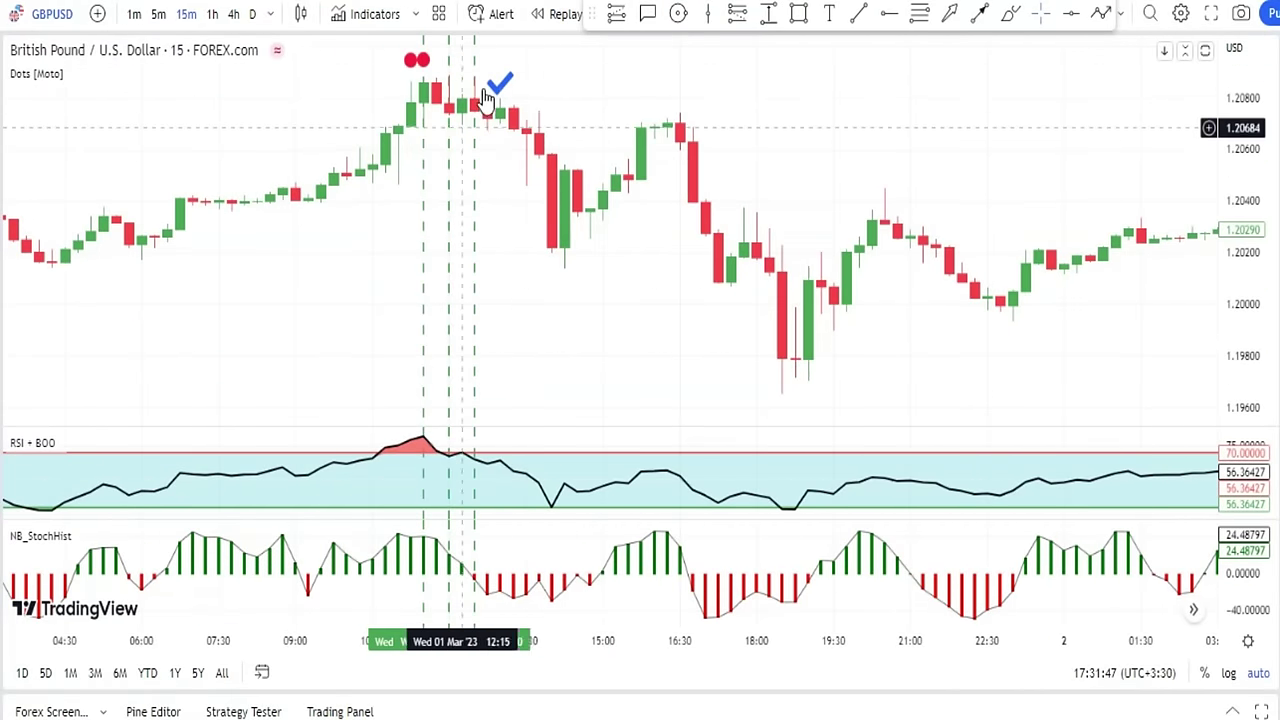
click(669, 51)
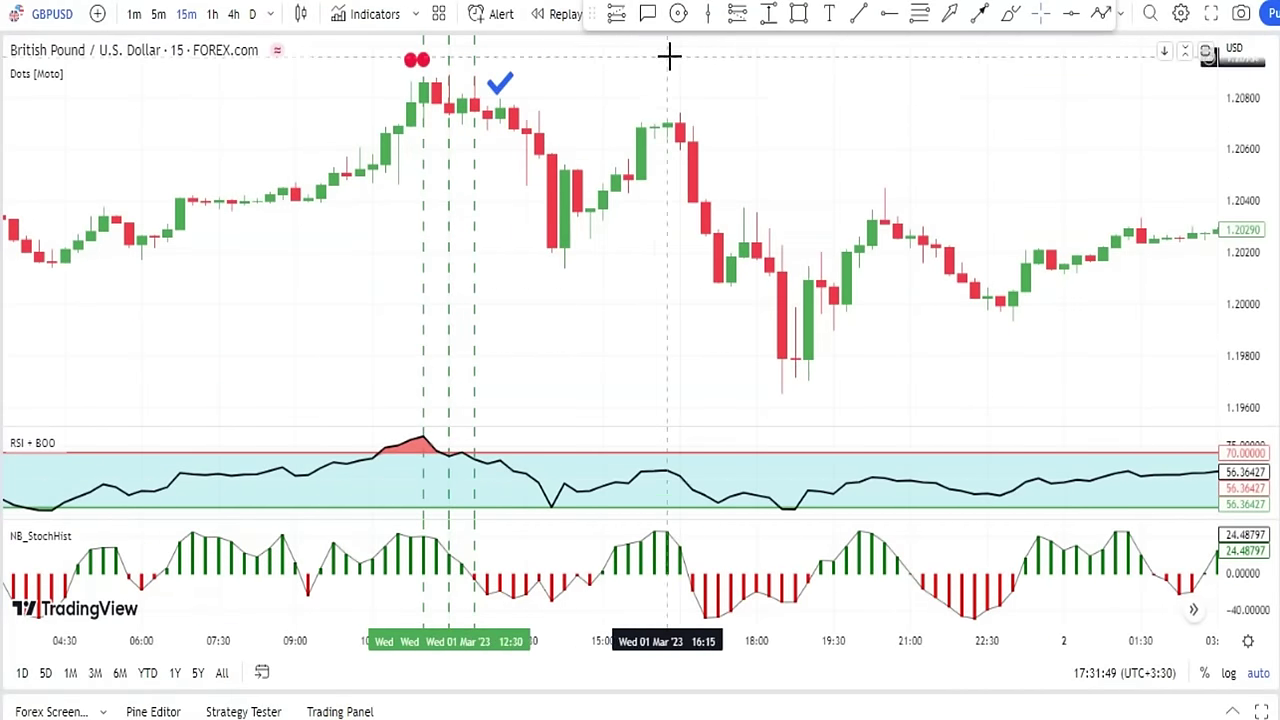
click(736, 18)
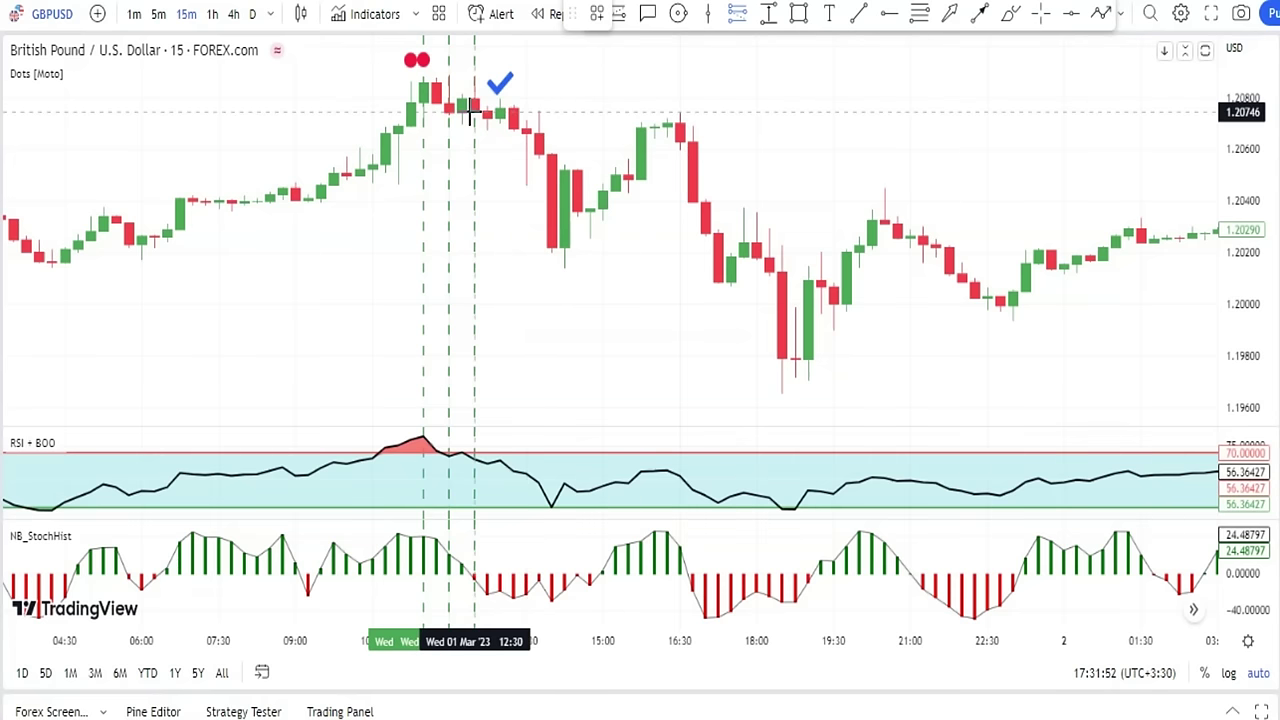
click(474, 112)
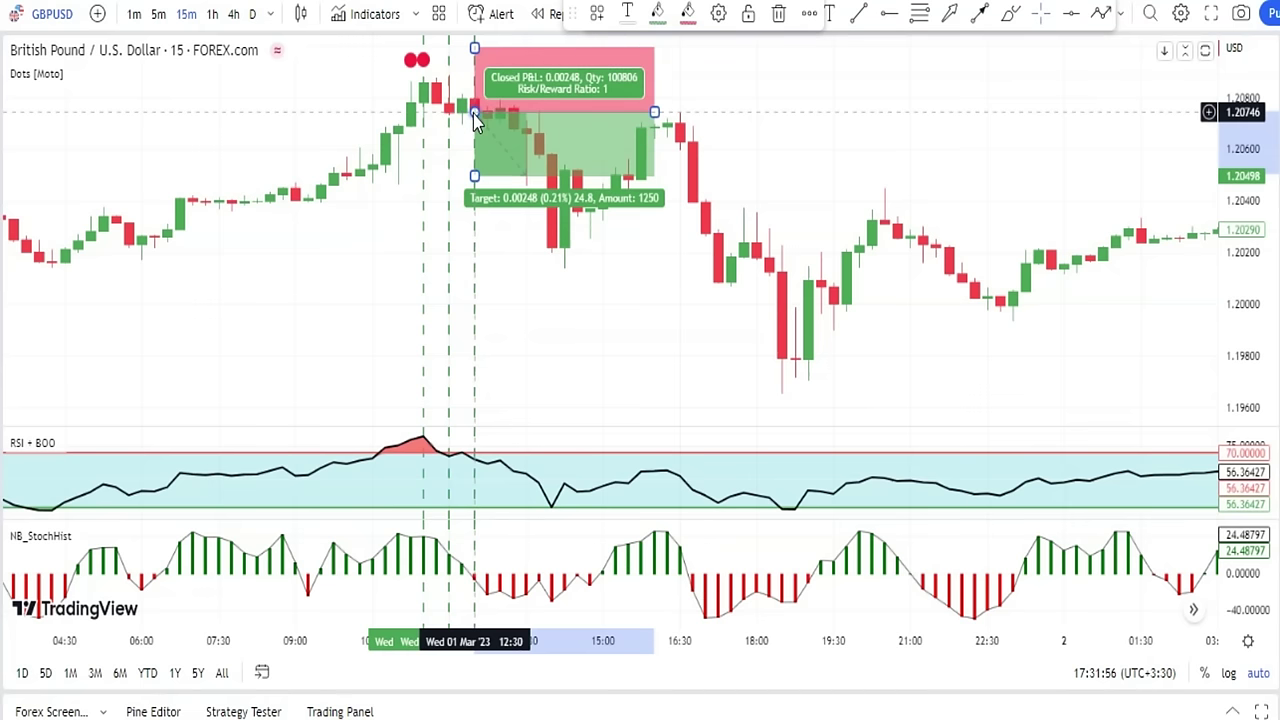
Lower the stop slightly, push the profit target further down and shorten the box's duration
click(425, 76)
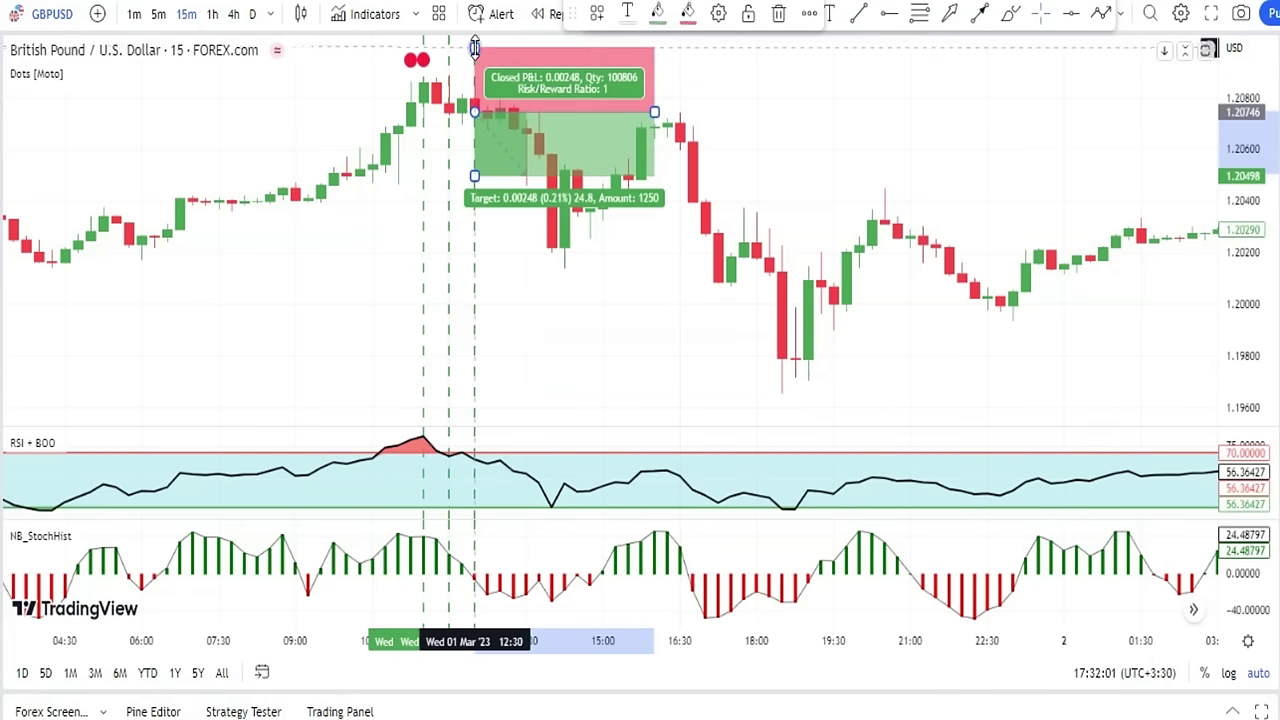
drag(474, 48, 474, 52)
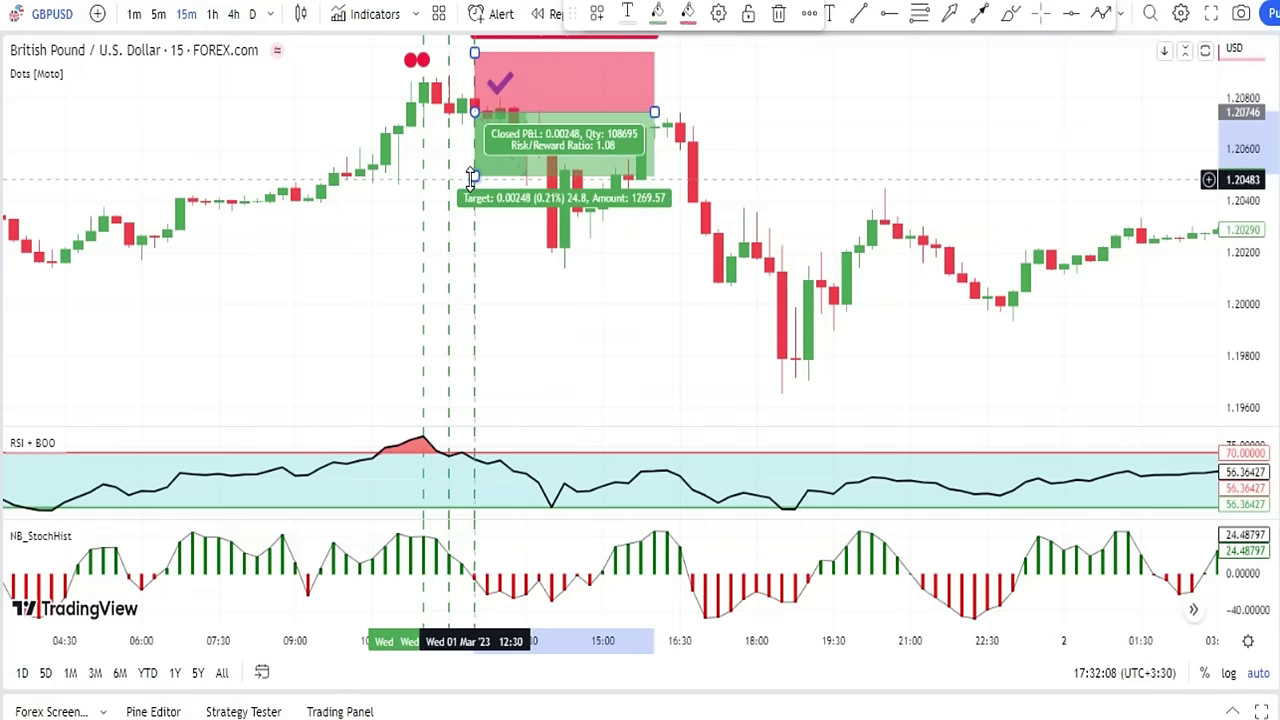
drag(474, 176, 477, 230)
drag(654, 112, 564, 112)
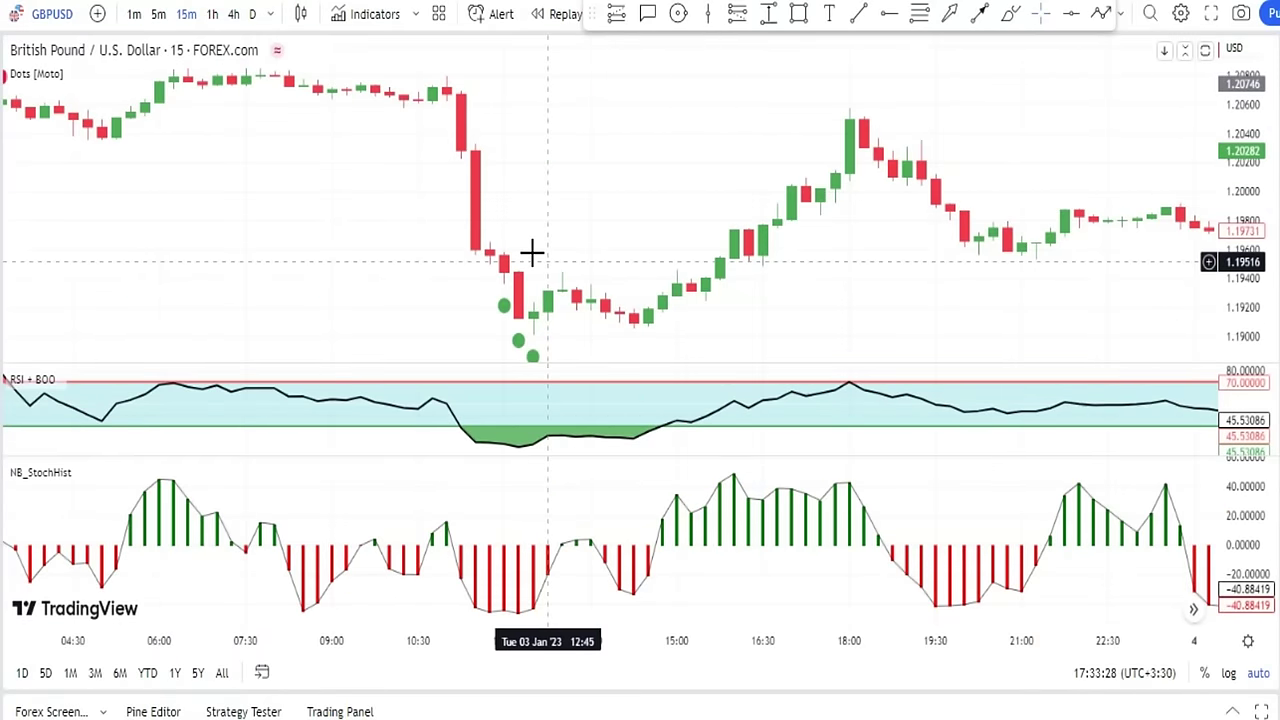
Mark the 3 January green-dot signal bar and entry bar with two vertical lines
click(707, 13)
click(533, 200)
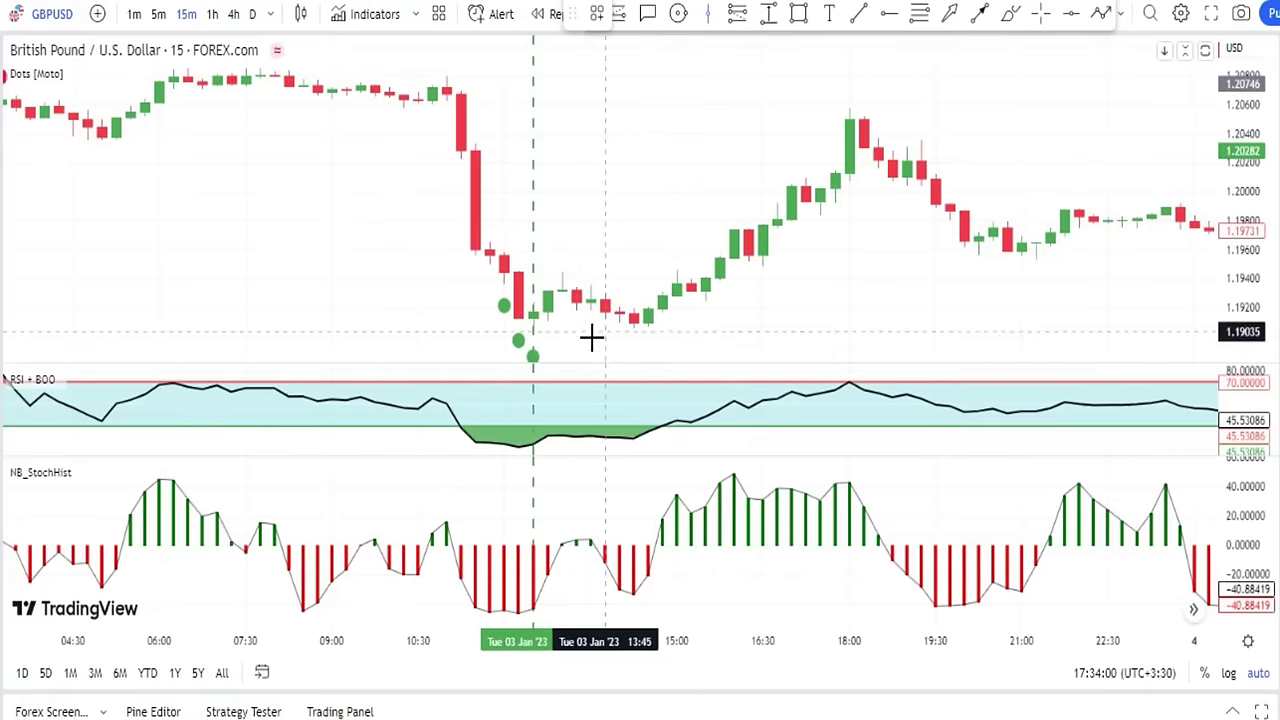
click(561, 400)
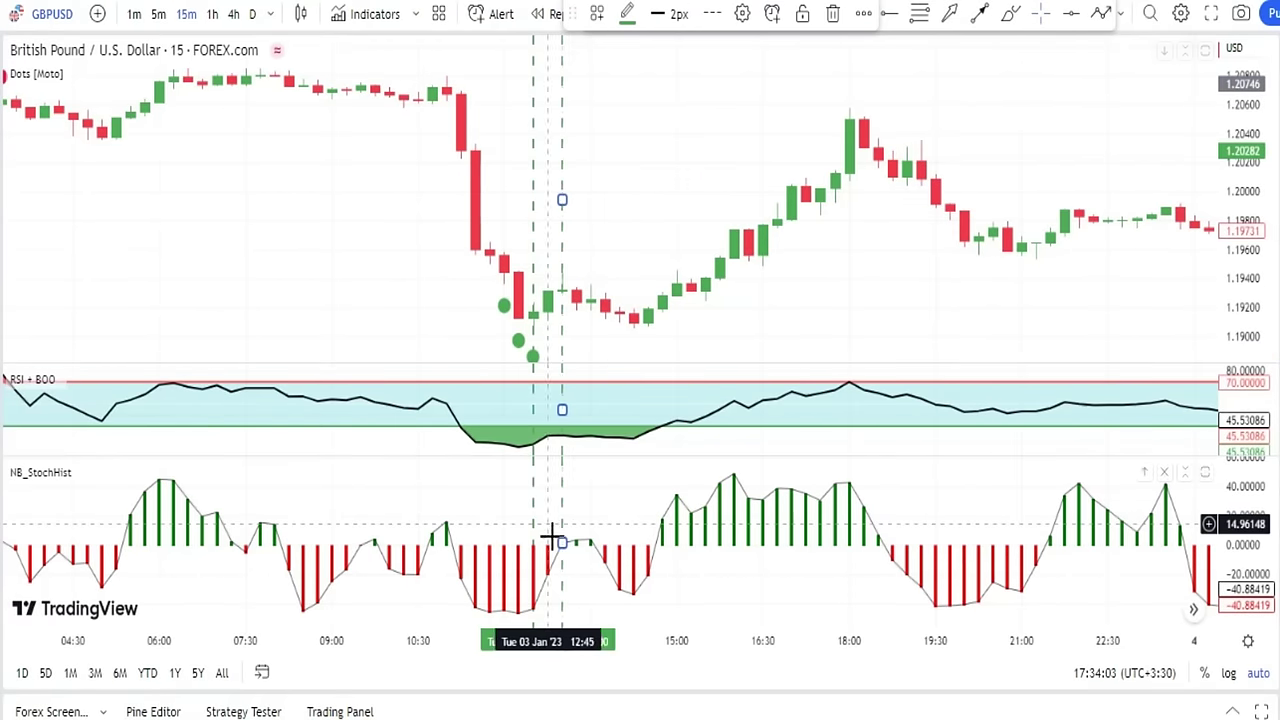
click(584, 496)
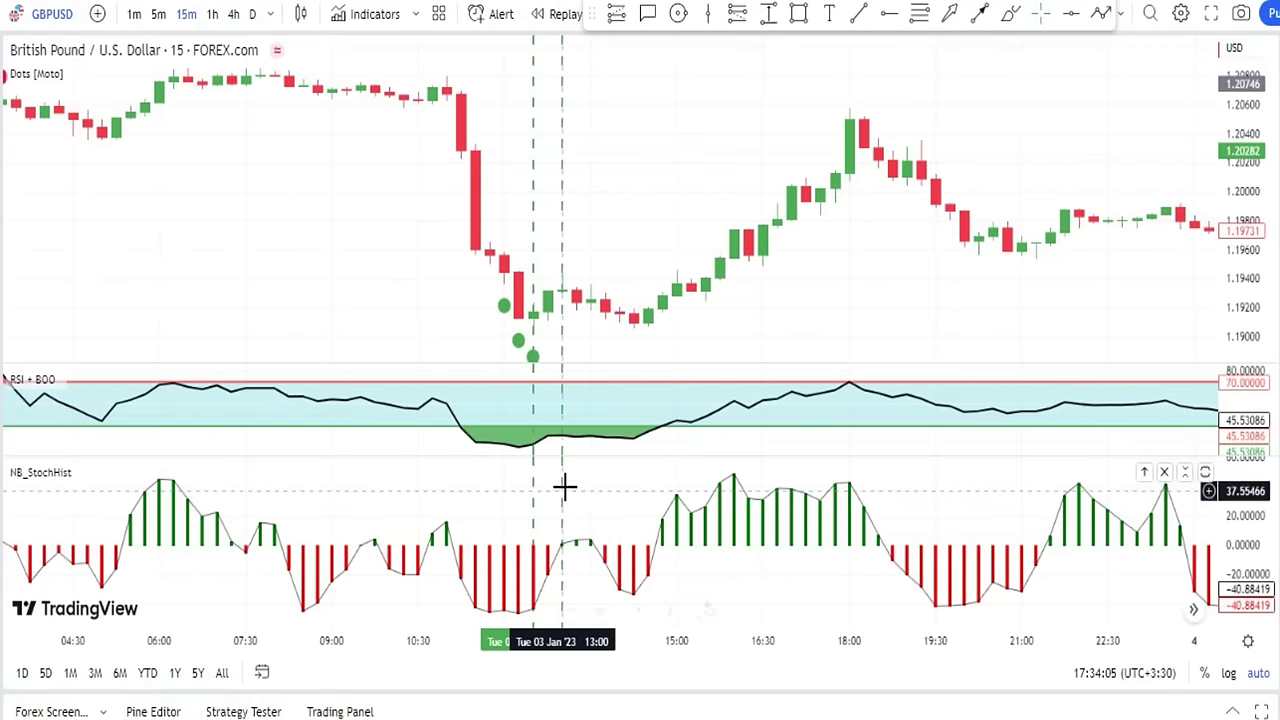
Add a 13:00 long position, stop below the signal low, target near 1.203, extended to 18:00
click(640, 18)
click(562, 290)
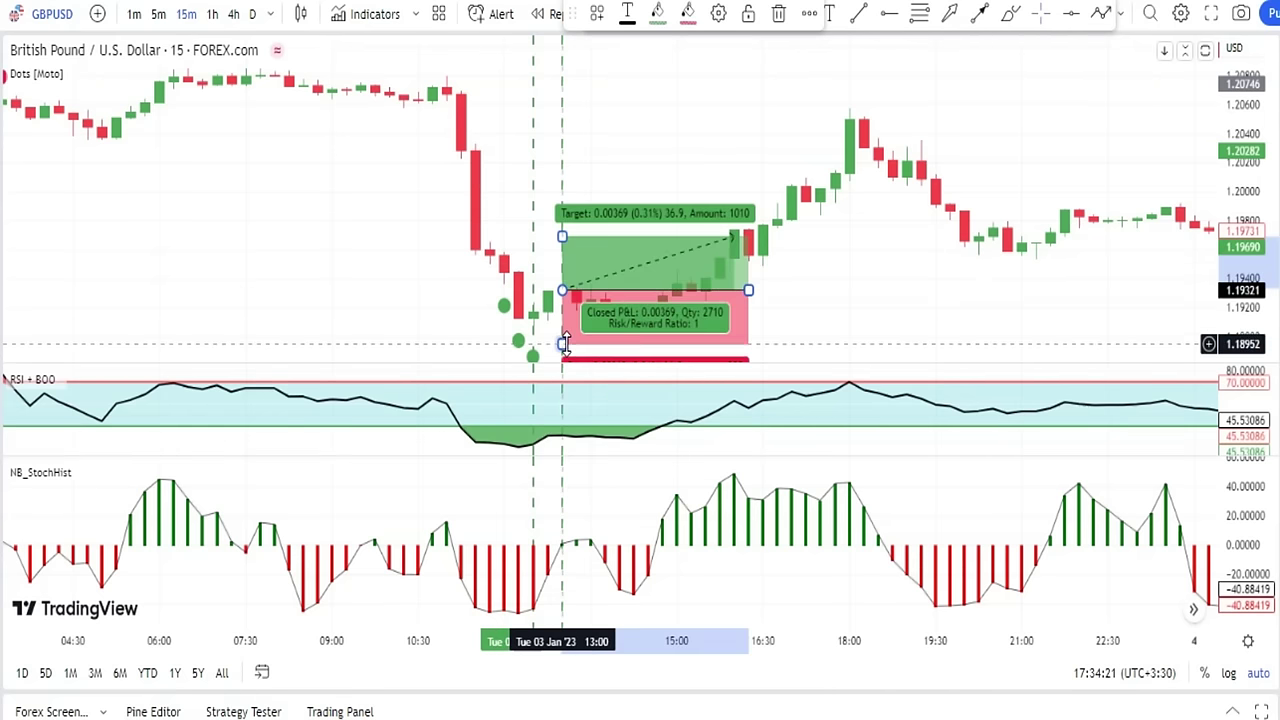
drag(563, 344, 557, 362)
click(534, 358)
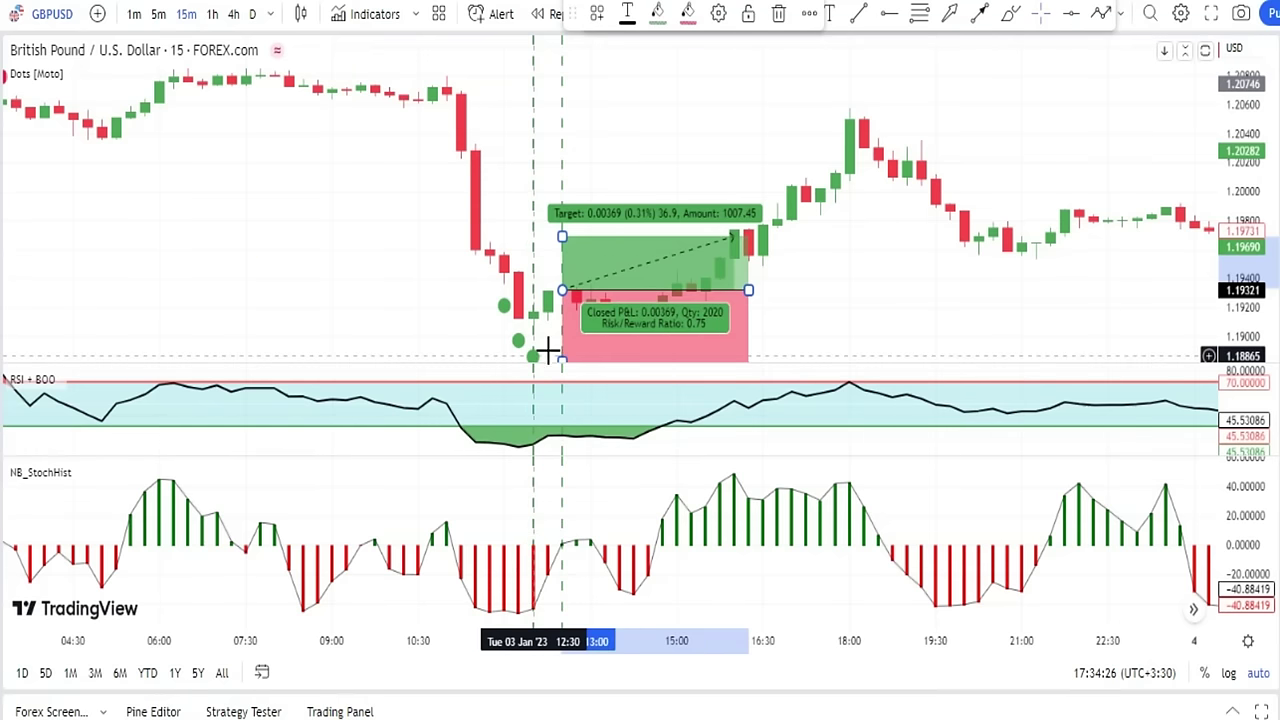
drag(562, 236, 570, 146)
drag(749, 290, 849, 290)
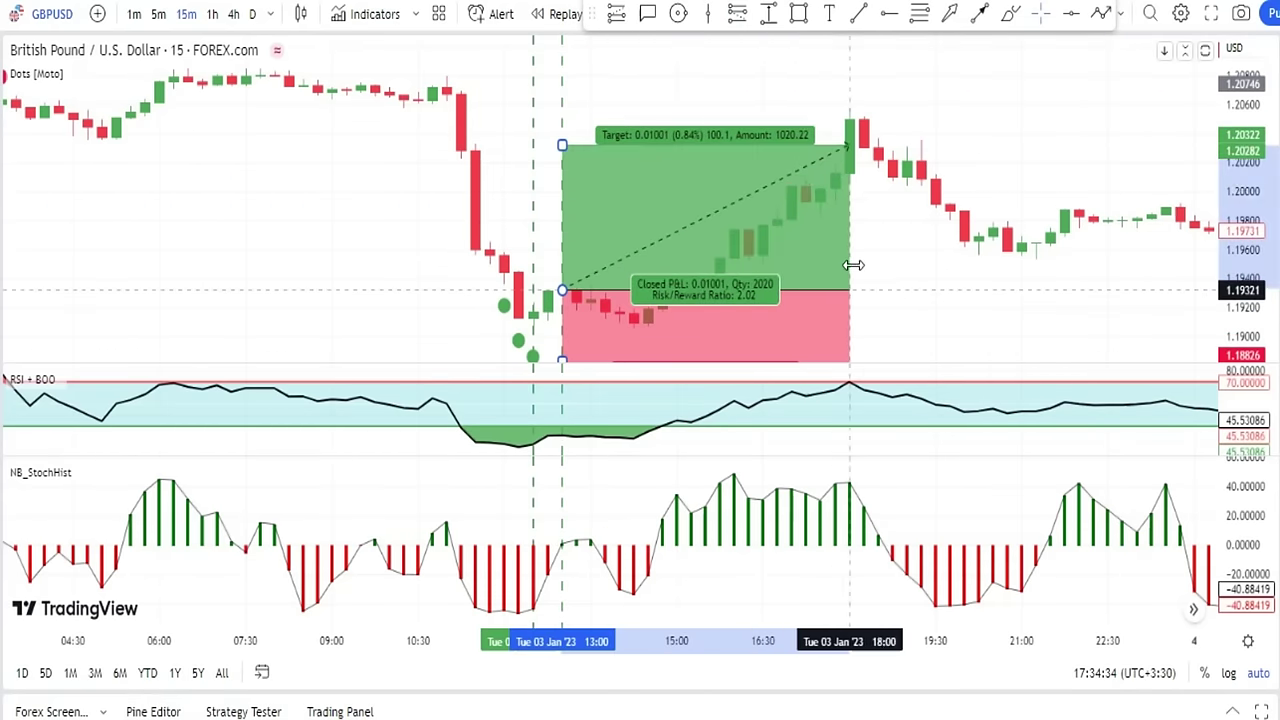